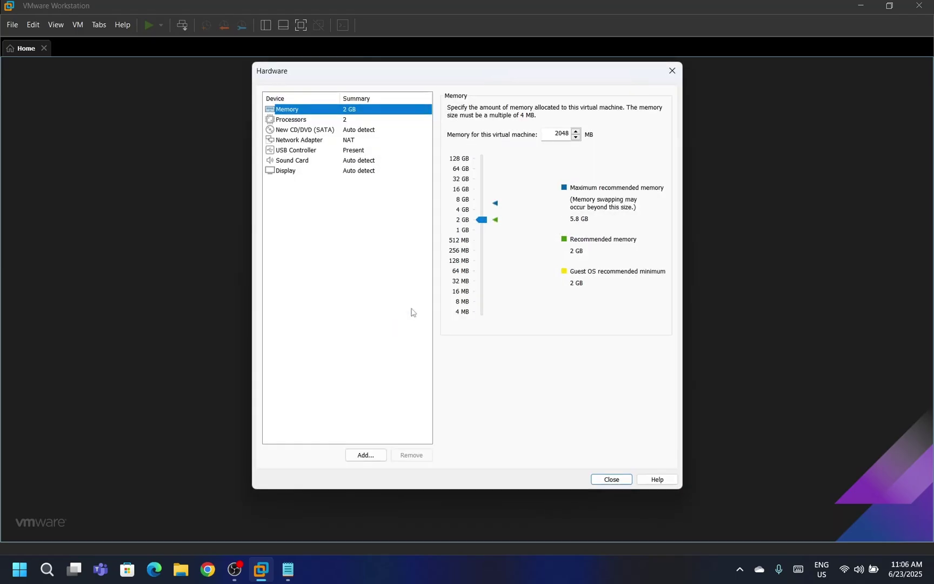
Set the new virtual machine's memory to 4 GB and use Mountain Lion.iso from Downloads\ISOs as its CD/DVD image.
left_click(485, 206)
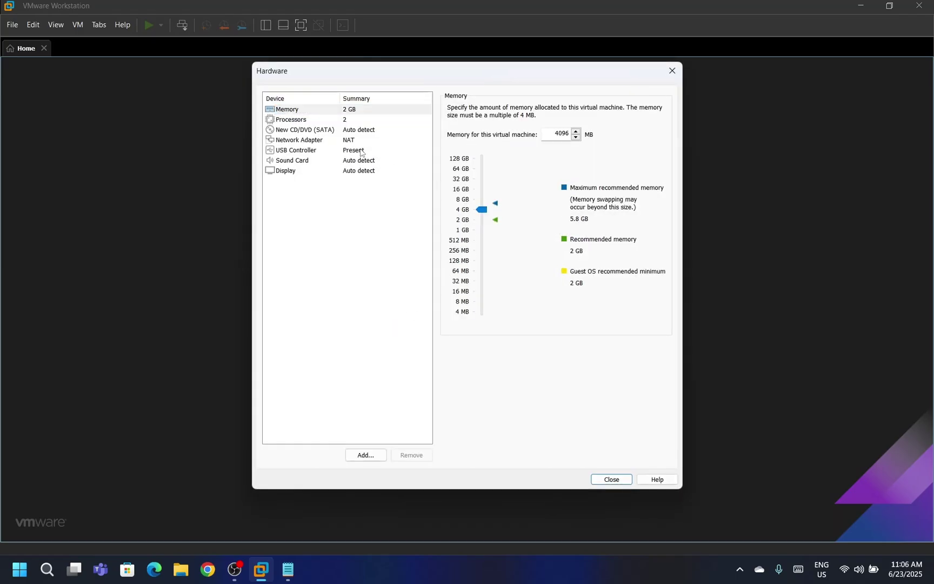
left_click(346, 130)
left_click(480, 179)
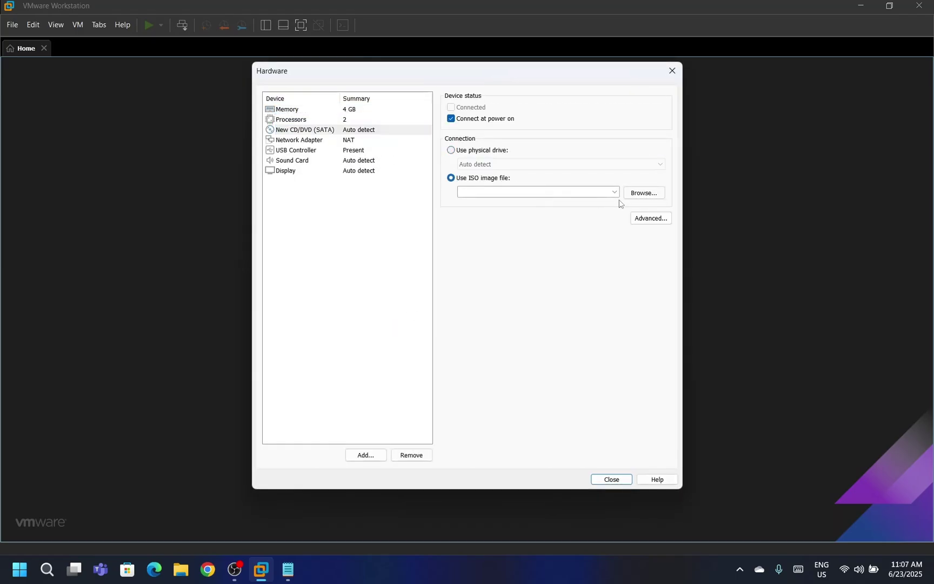
left_click(645, 193)
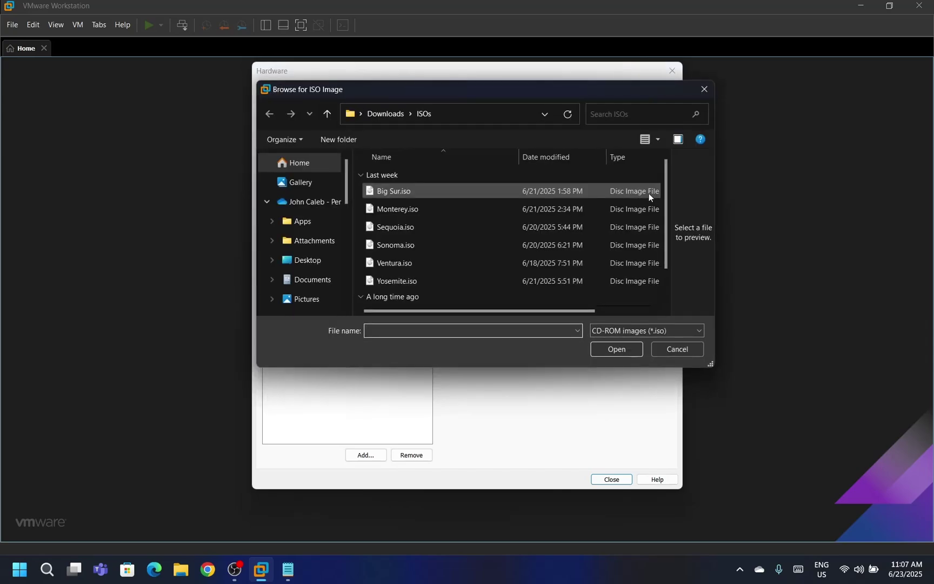
scroll(541, 243, "down", 2)
double_click(456, 295)
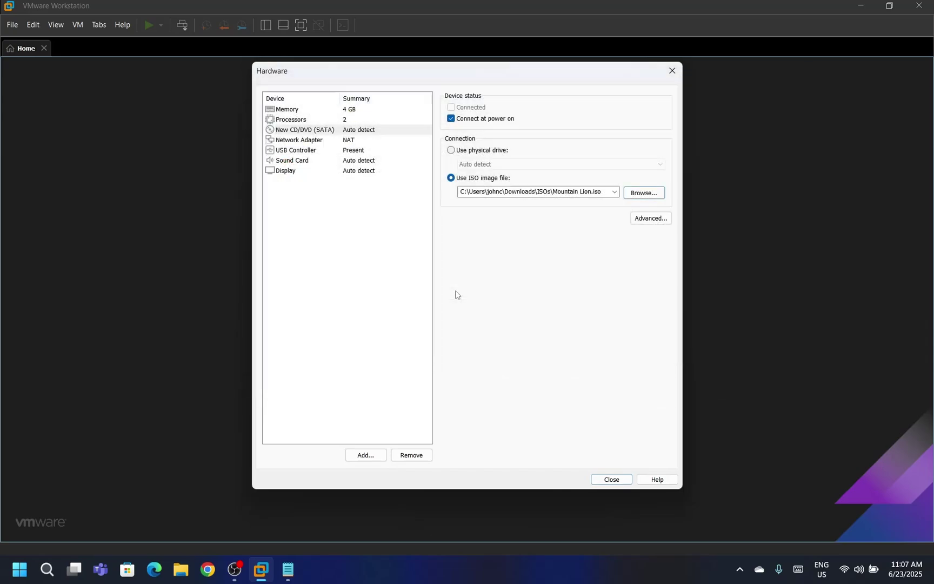
Set the USB controller to USB 2.0 compatibility showing all USB input devices, and finish creating the virtual machine.
left_click(317, 150)
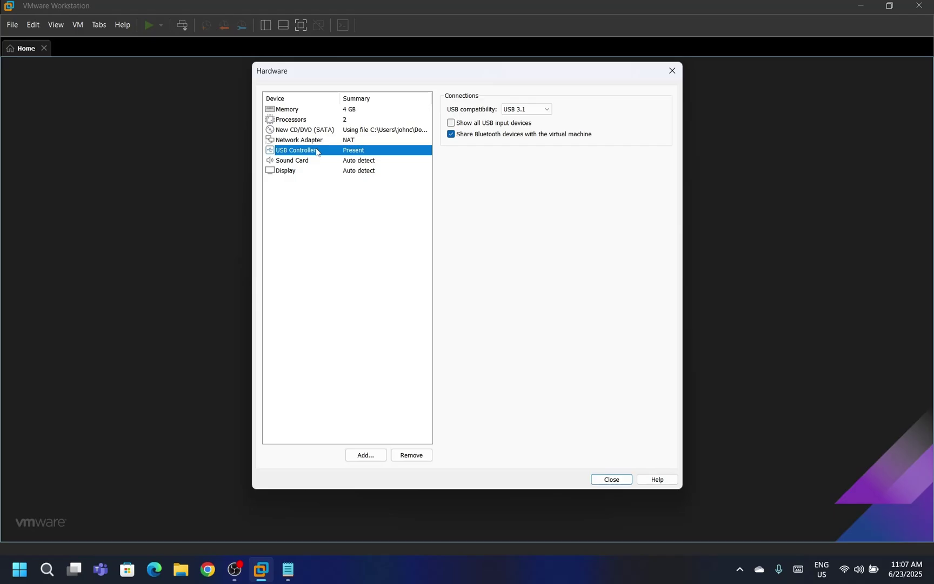
left_click(508, 111)
left_click(514, 126)
left_click(513, 124)
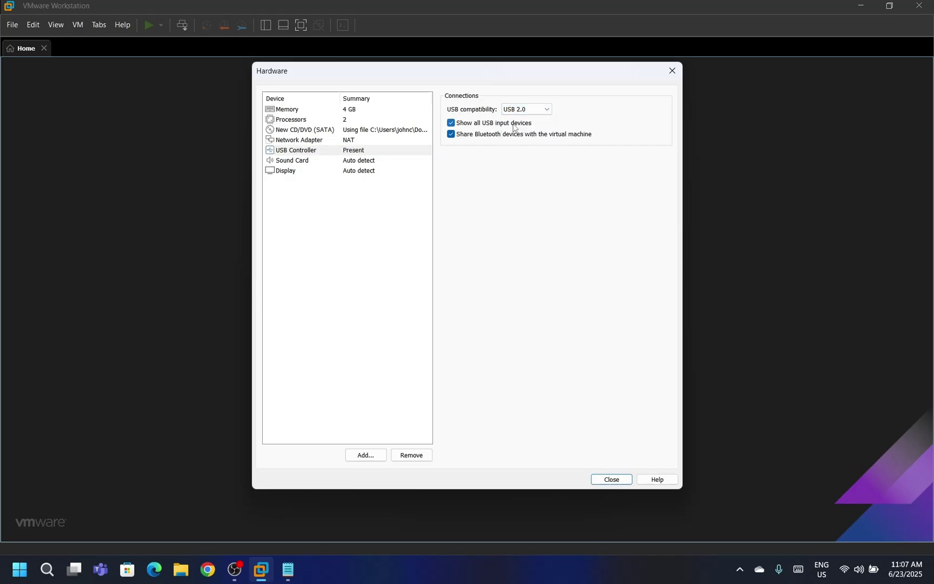
left_click(600, 481)
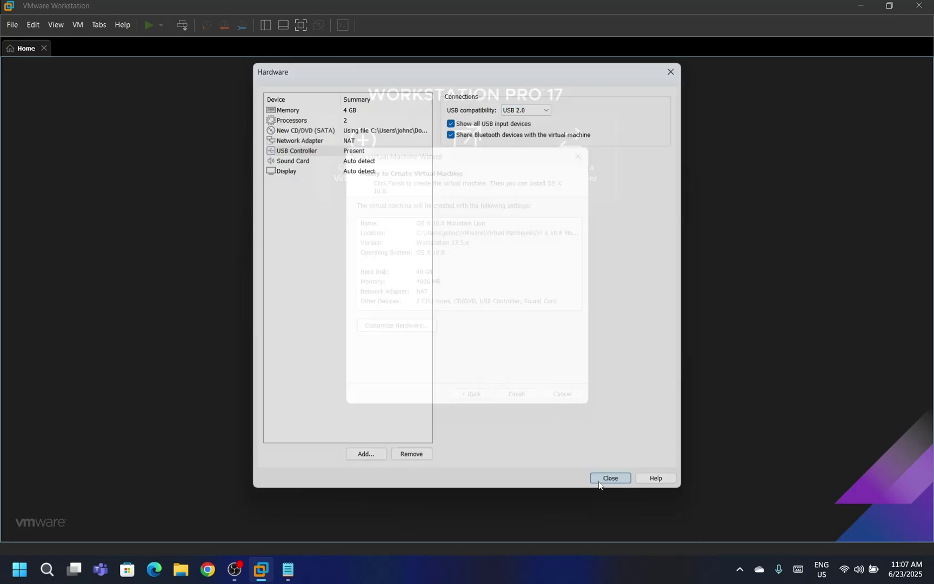
left_click(516, 393)
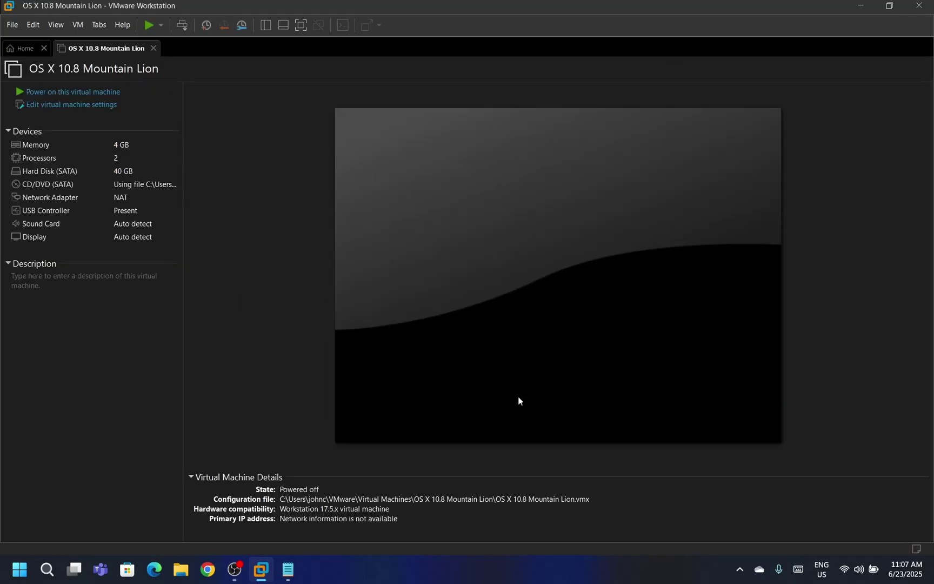
Switch to Notepad, copy the entire contents of AMD Fix.txt and close the file.
left_click(861, 6)
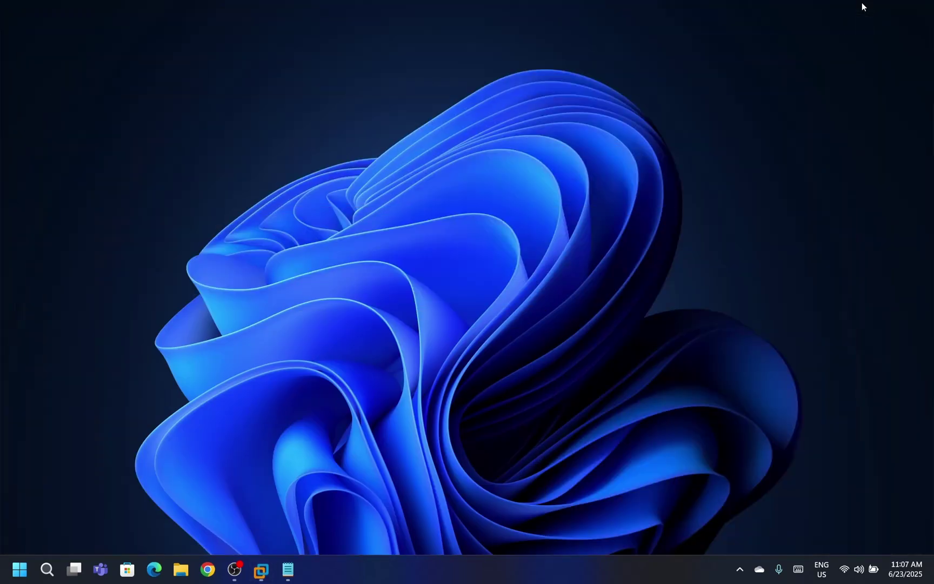
left_click(288, 569)
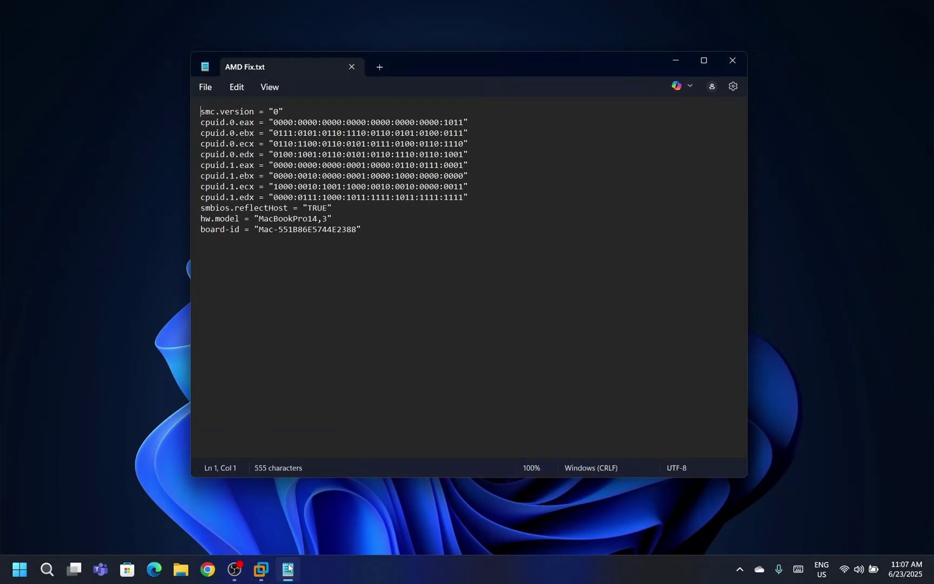
key("ctrl+a")
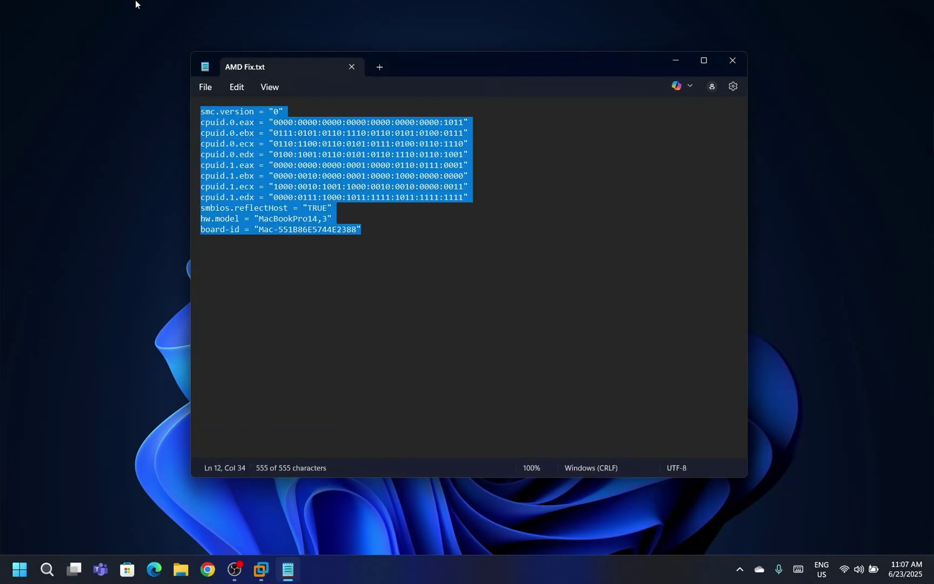
right_click(257, 156)
left_click(288, 221)
left_click(732, 61)
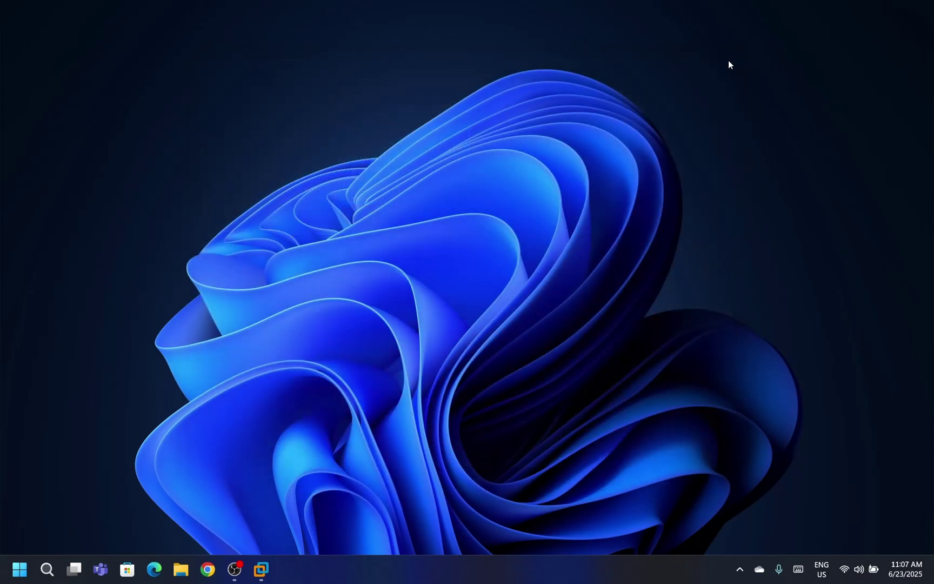
Open OS X 10.8 Mountain Lion.vmx in Notepad, append the copied AMD fix lines at the end, then save and close it.
key("super+r")
key("Return")
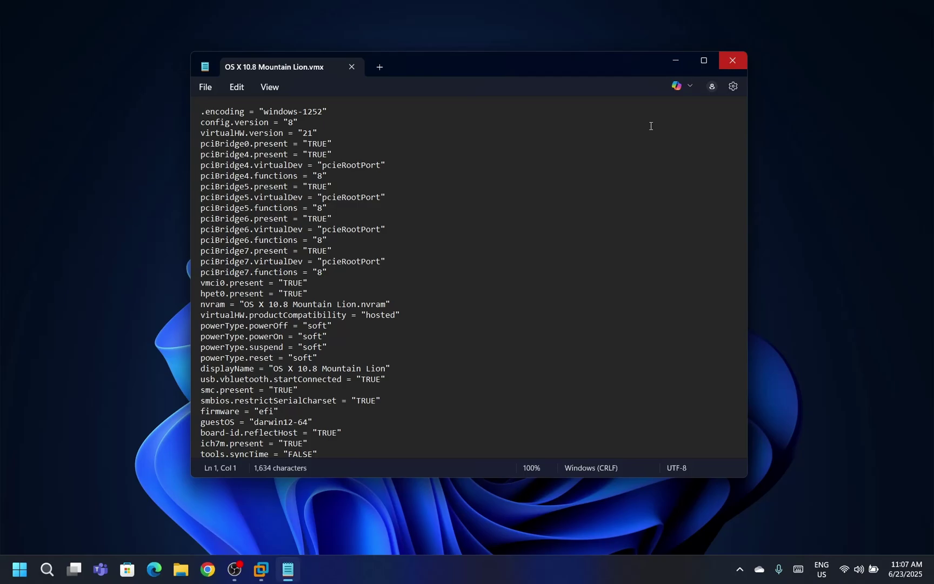
scroll(498, 260, "down", 7)
left_click(246, 454)
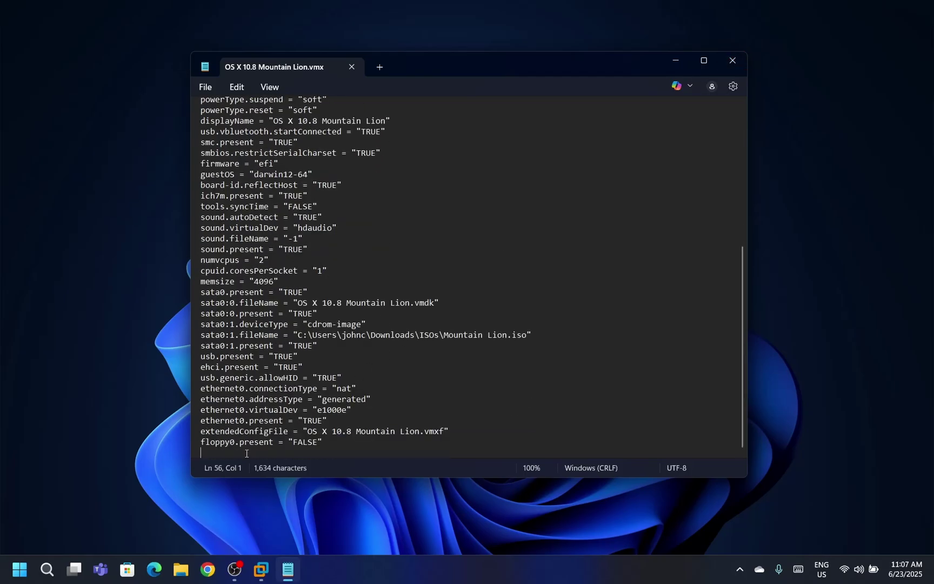
key("ctrl+v")
key("ctrl+s")
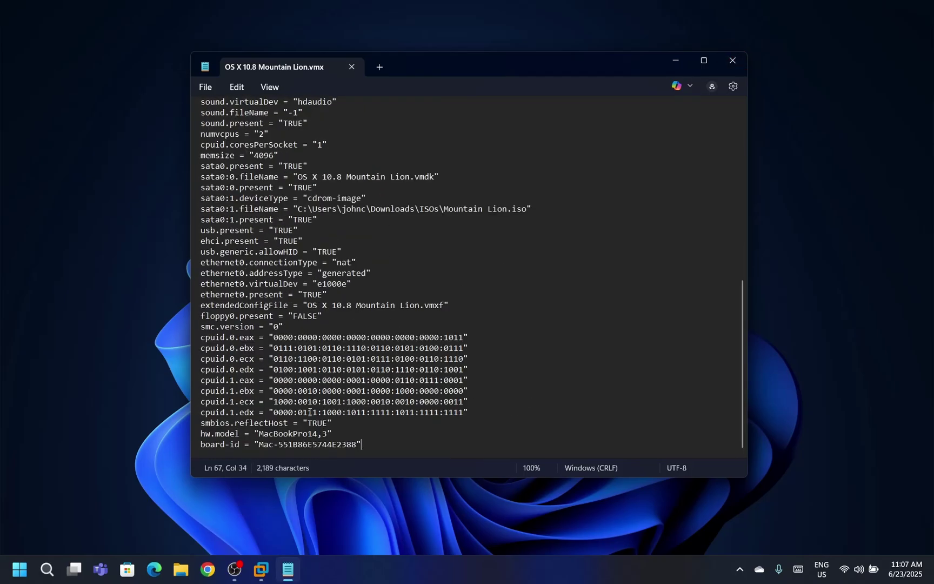
left_click(733, 60)
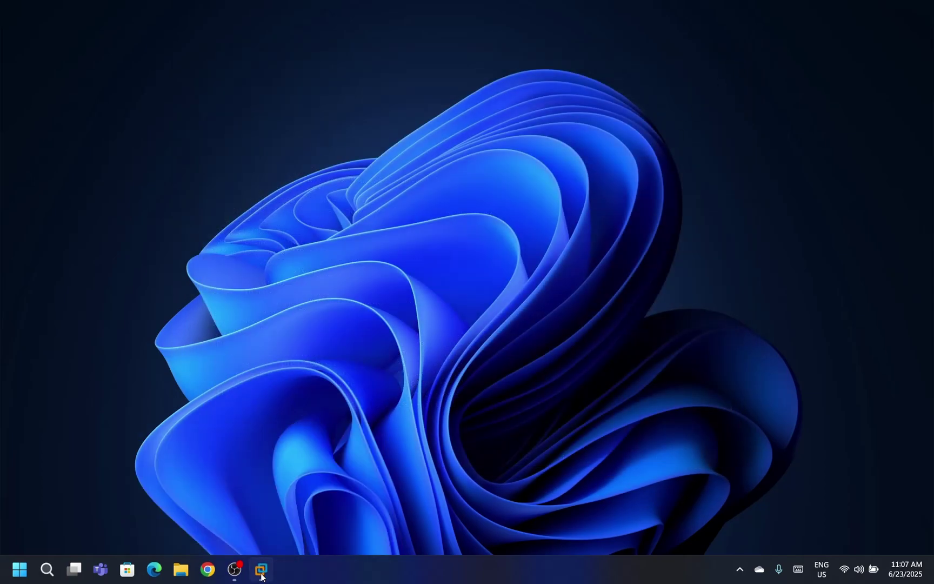
Switch to VMware Workstation, power on the OS X 10.8 Mountain Lion virtual machine and stretch its display to fill the available height.
mouse_move(261, 575)
left_click(285, 499)
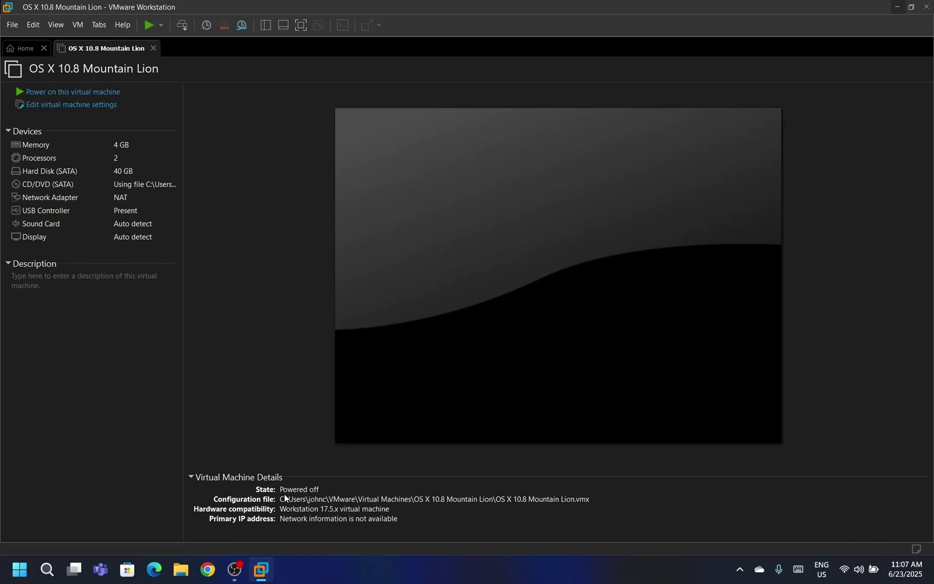
left_click(127, 94)
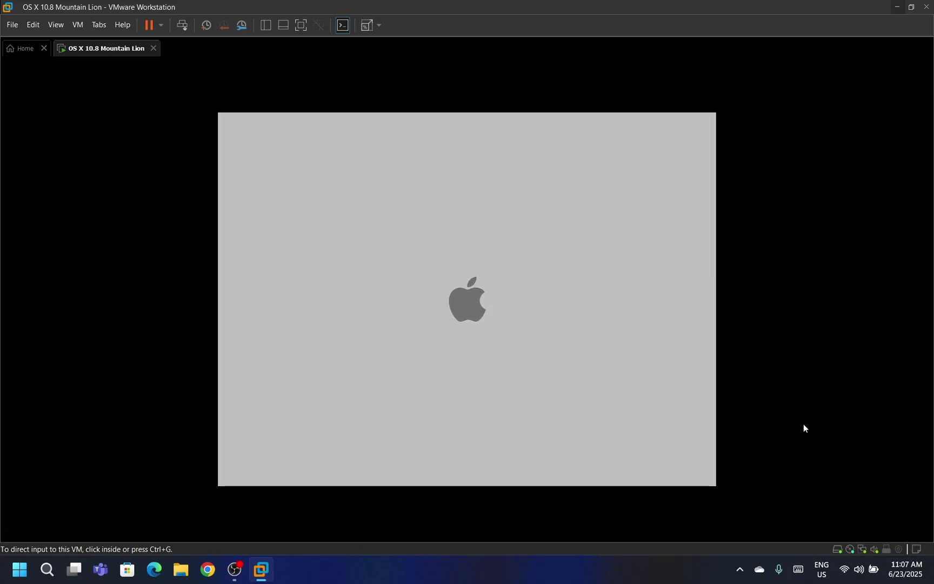
left_click(369, 27)
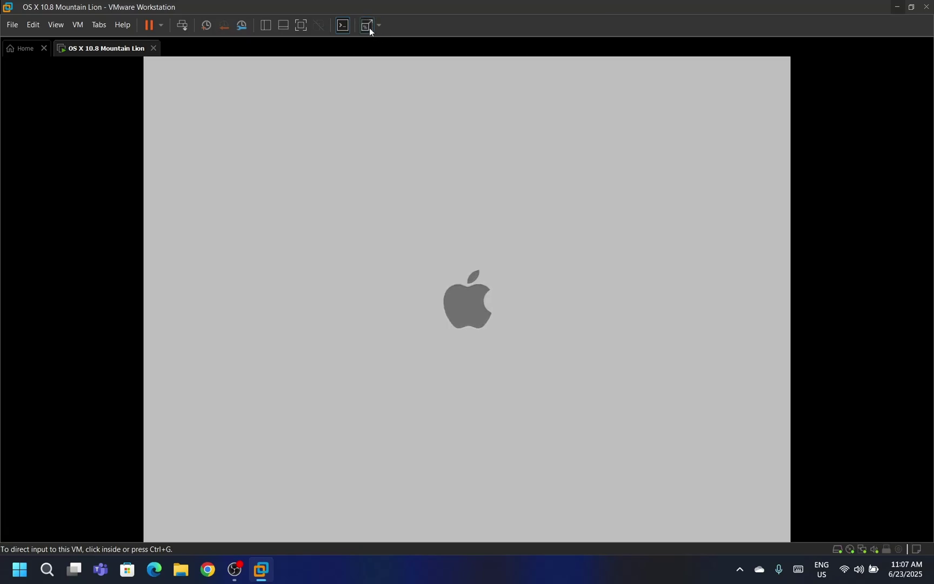
left_click(462, 307)
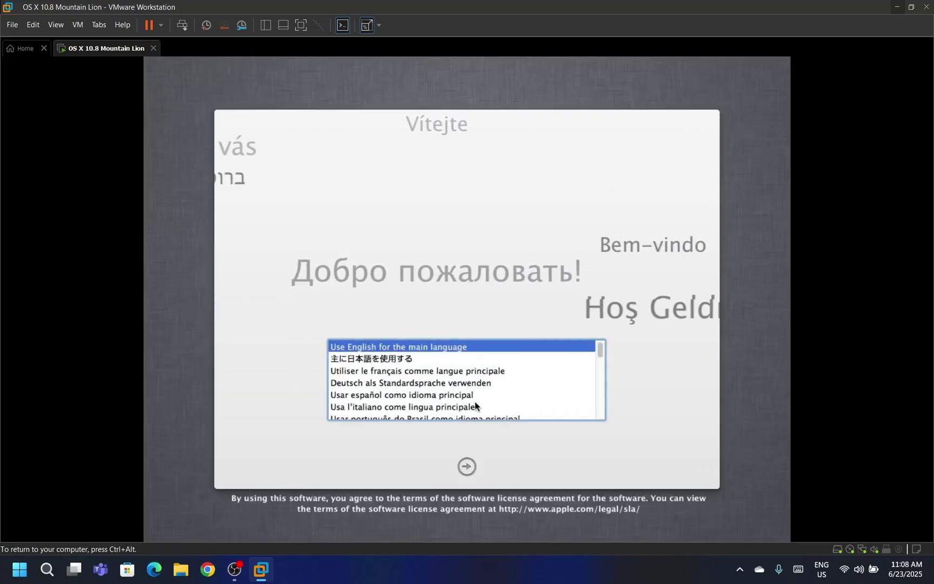
Accept English as the main language and open Disk Utility from the OS X installer.
left_click(467, 466)
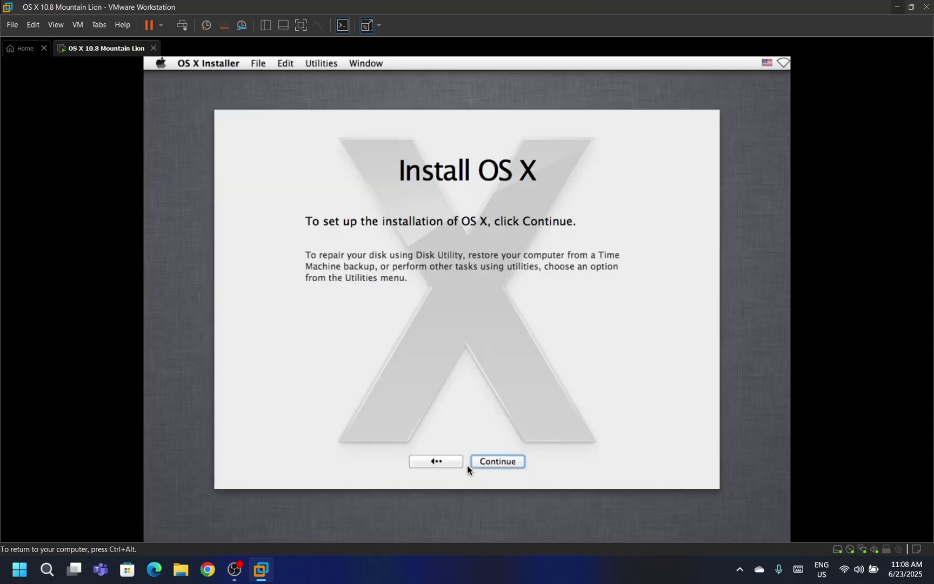
left_click(314, 67)
left_click(328, 103)
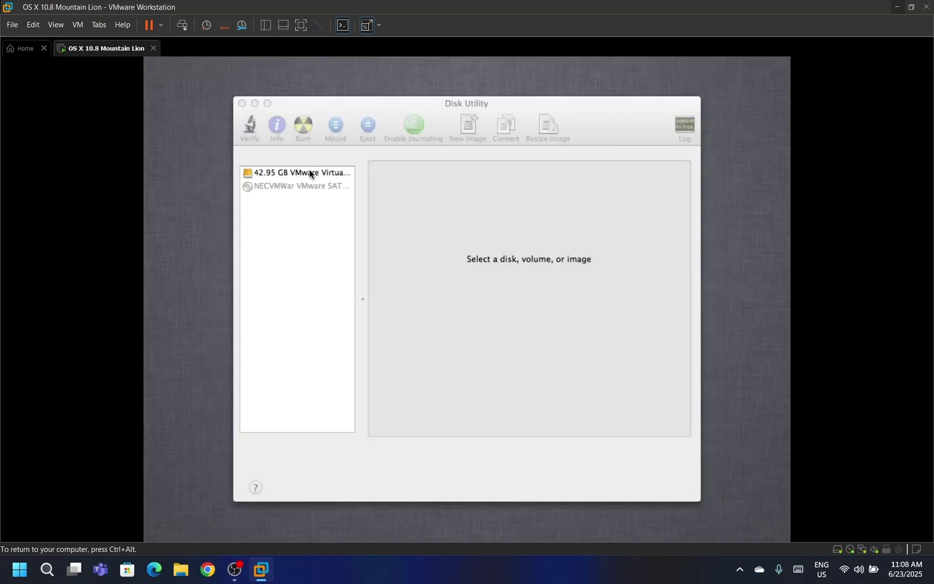
Erase the 42.95 GB VMware virtual disk as Mac OS Extended (Journaled) named Macintosh SSD, and quit Disk Utility.
left_click(310, 172)
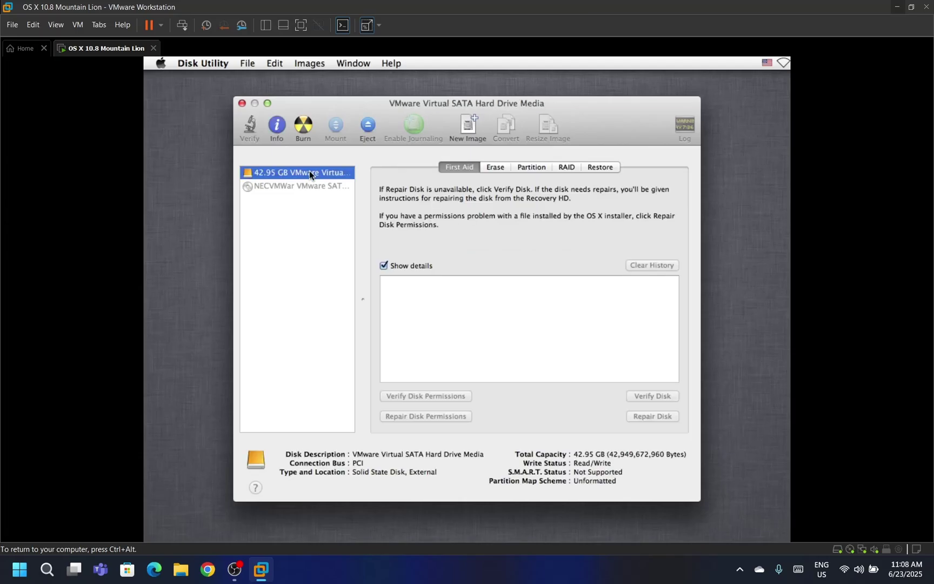
left_click(490, 167)
left_click(529, 308)
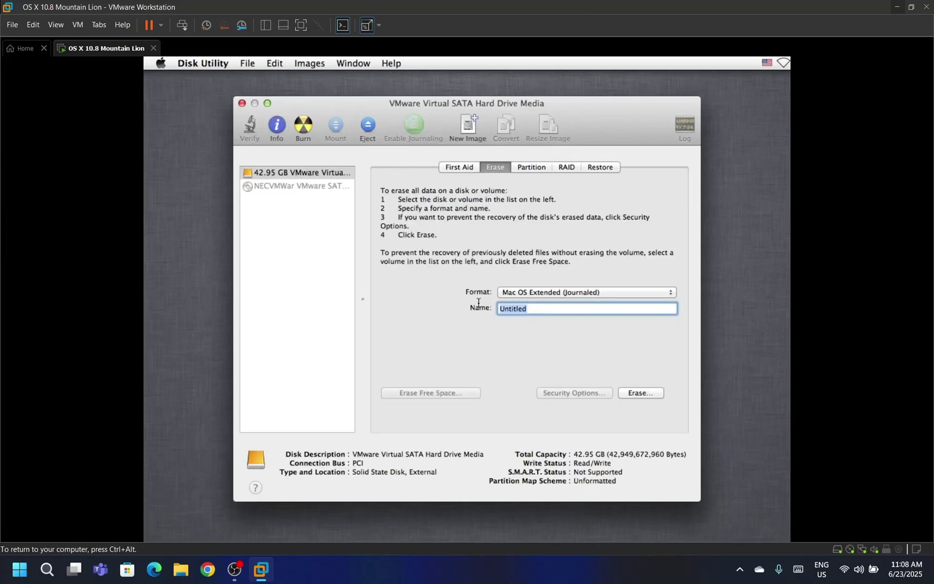
type("Macintosh SSD")
left_click(620, 394)
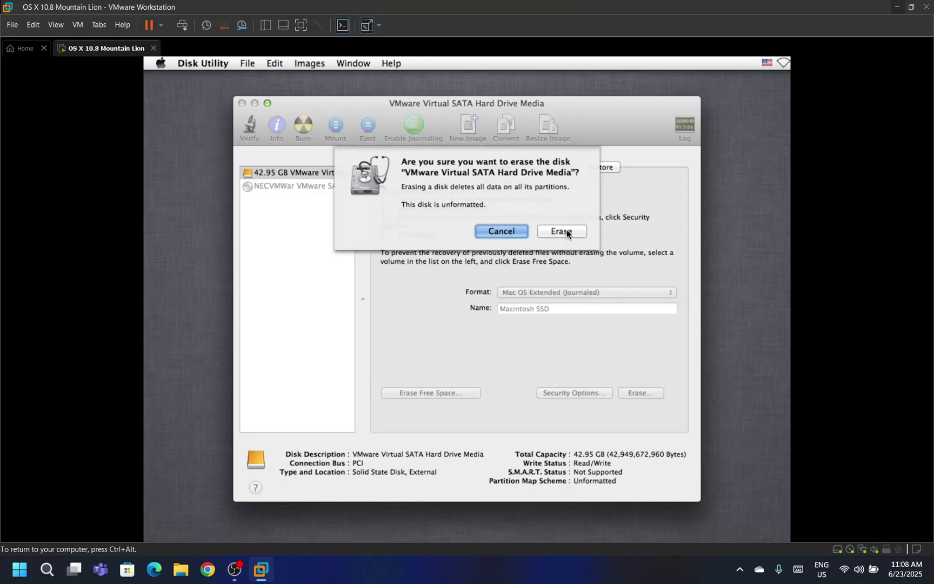
left_click(567, 231)
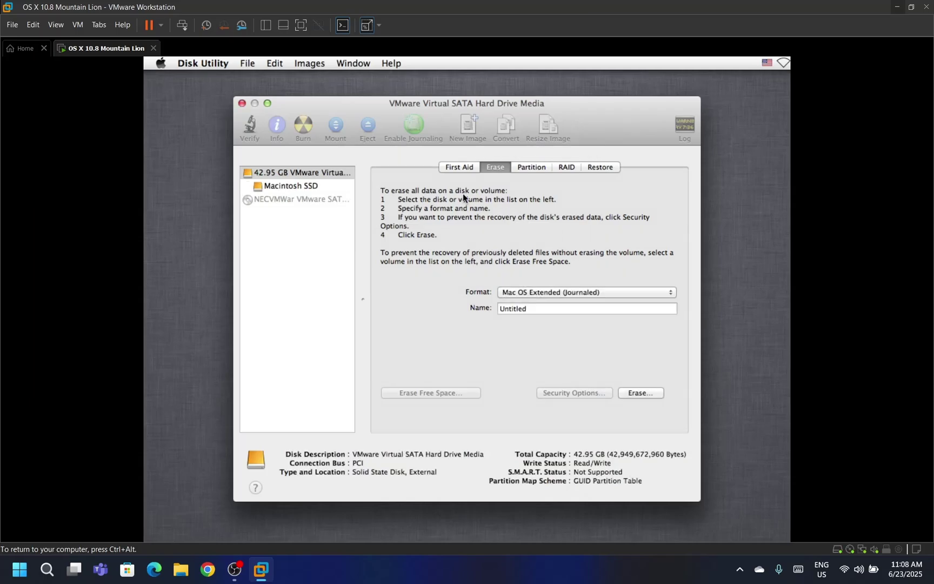
left_click(212, 62)
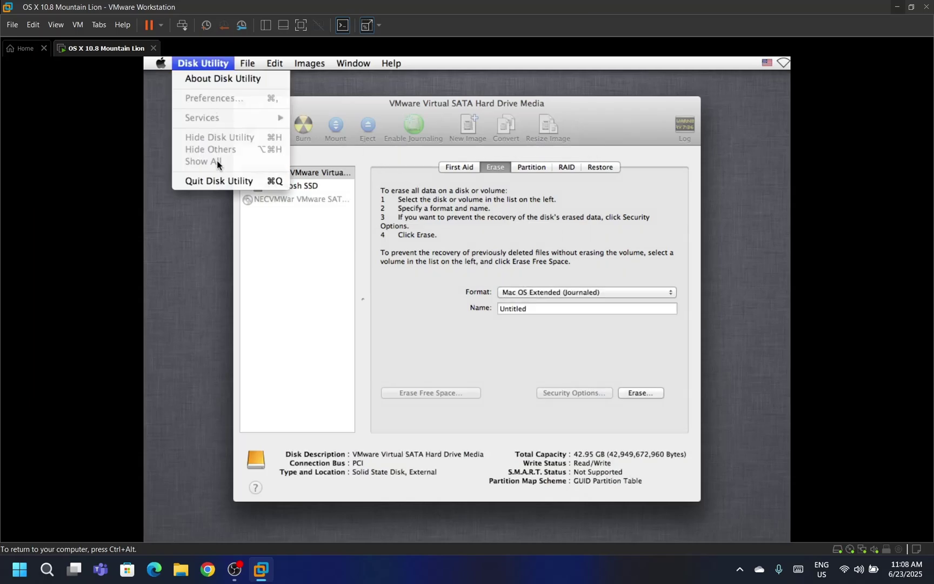
left_click(220, 180)
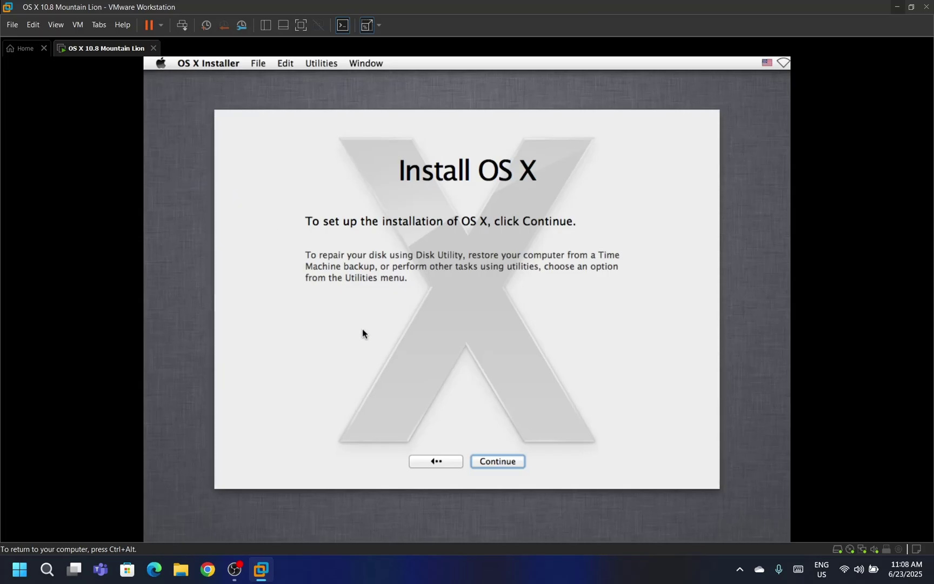
Install OS X on the Macintosh SSD disk, agreeing to the license terms, and restart the virtual machine.
left_click(496, 463)
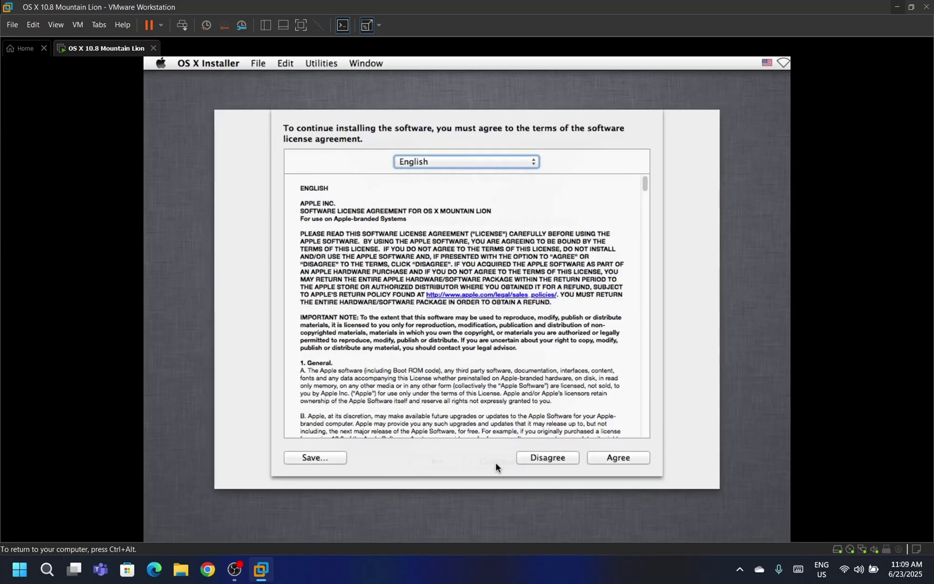
left_click(613, 459)
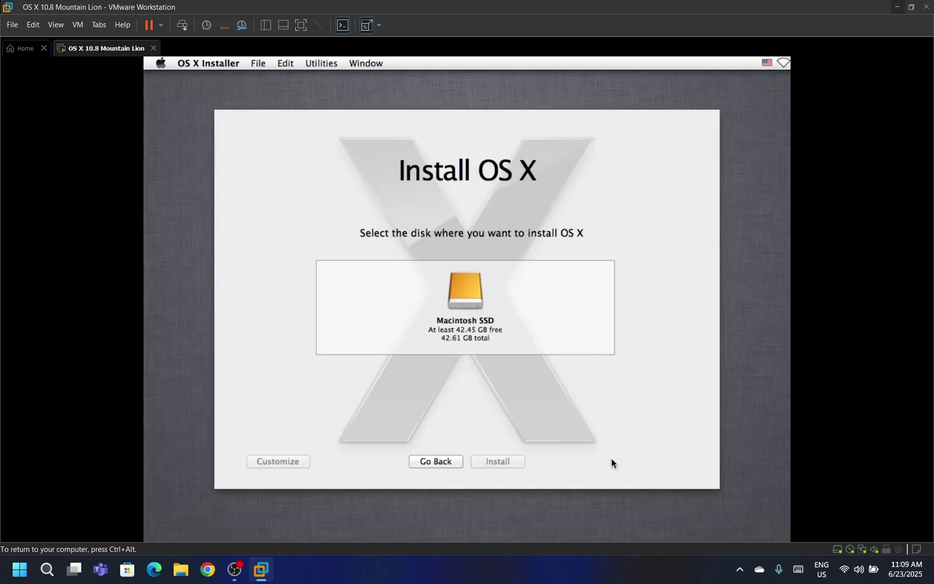
left_click(470, 302)
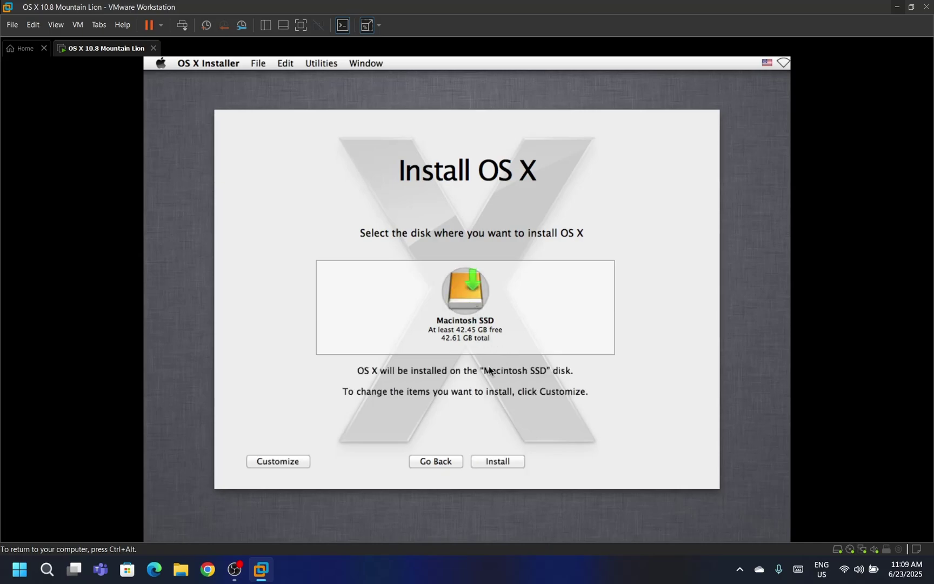
left_click(502, 462)
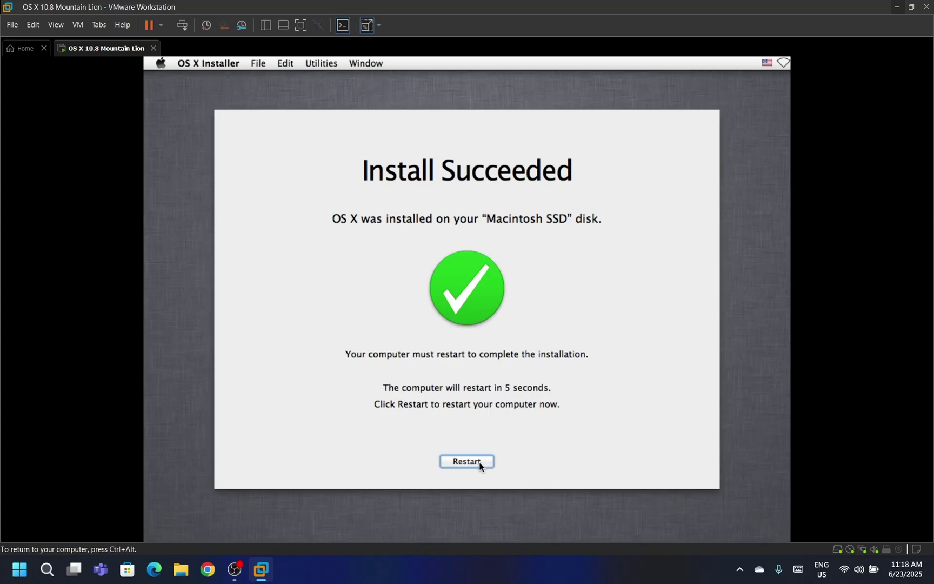
left_click(479, 462)
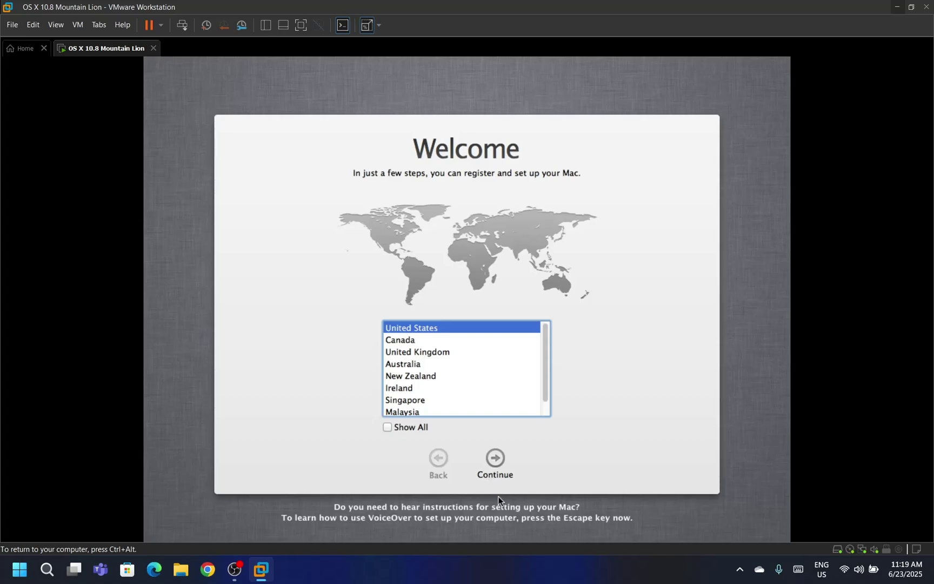
Accept United States as the country and U.S. as the keyboard layout in the Mac setup.
left_click(496, 460)
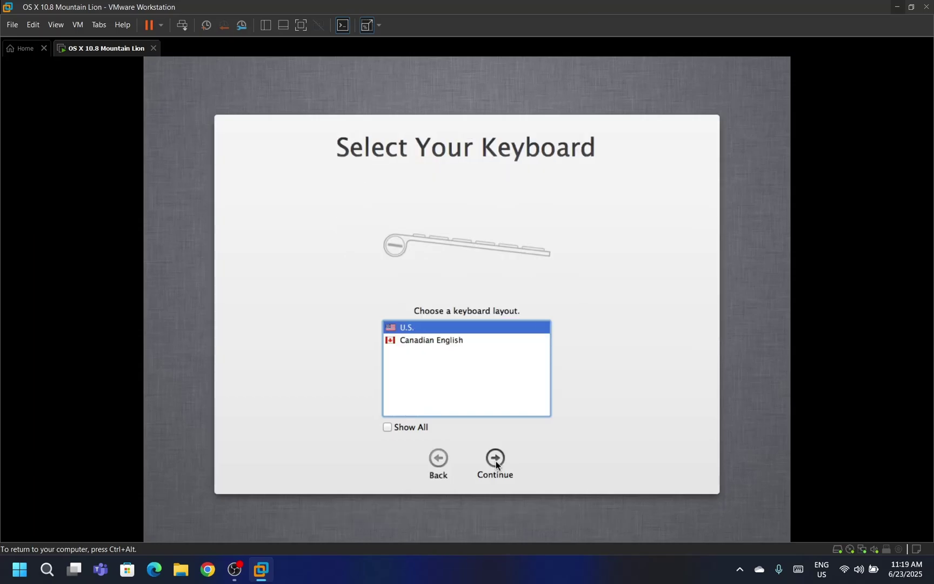
left_click(496, 460)
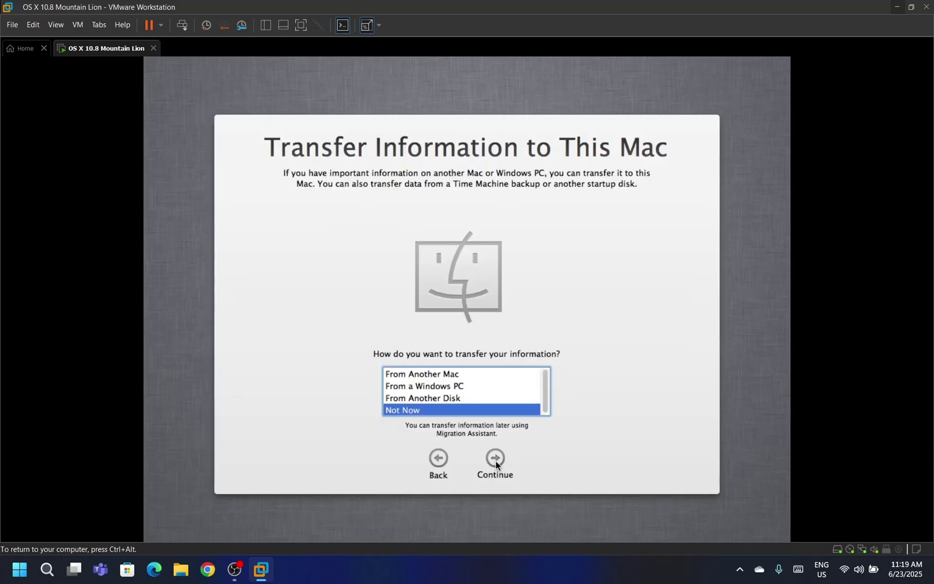
Choose not to transfer information to this Mac and enable Location Services.
left_click(496, 460)
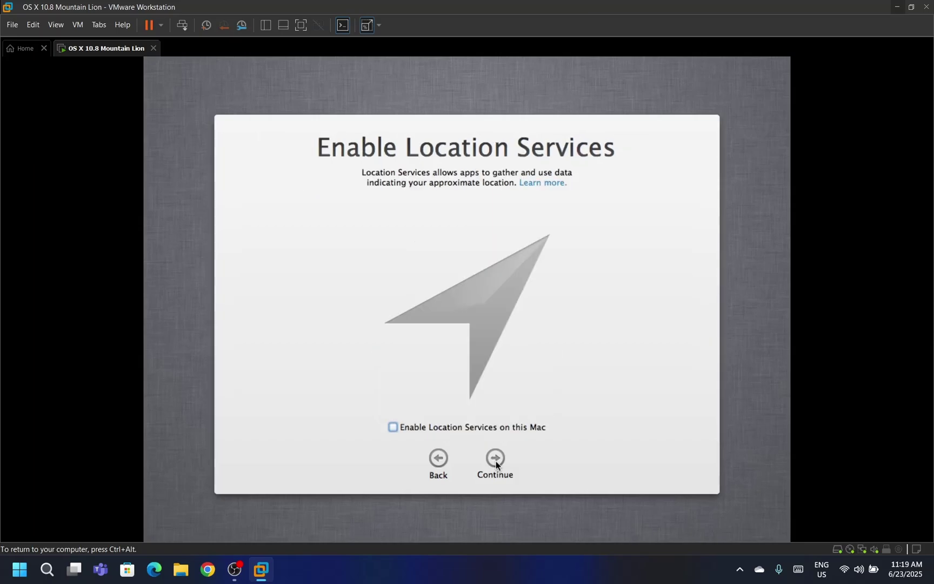
left_click(446, 429)
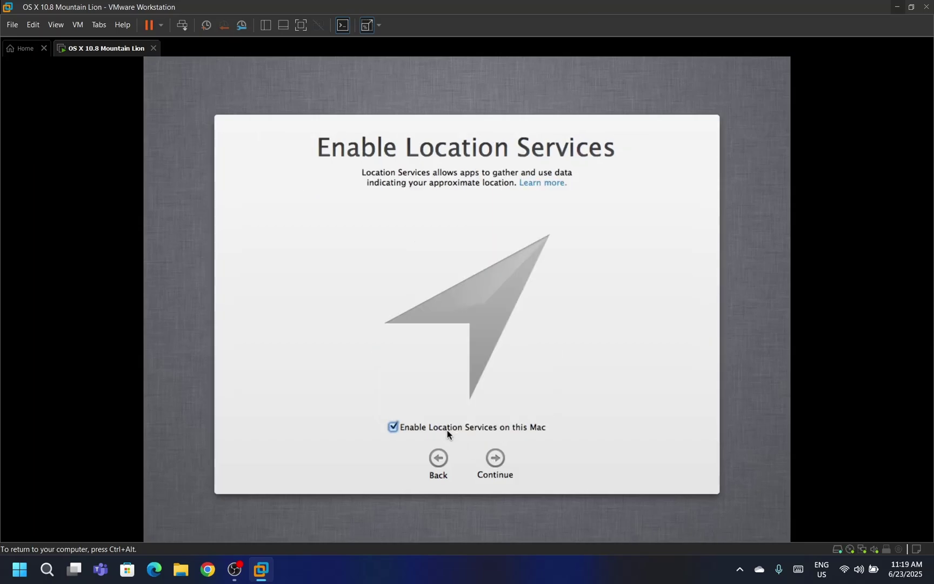
left_click(493, 459)
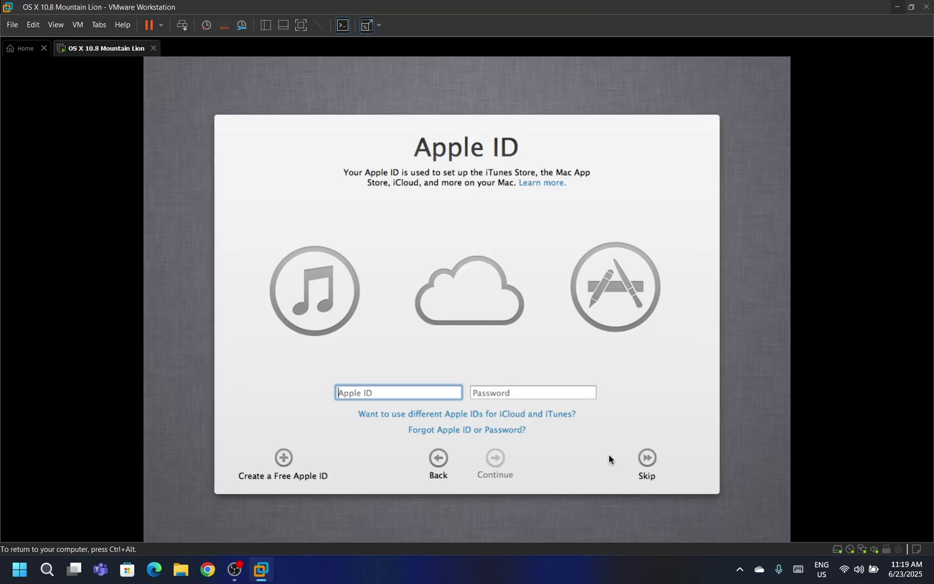
Skip signing in with an Apple ID and agree to the OS X Software License Agreement.
left_click(647, 459)
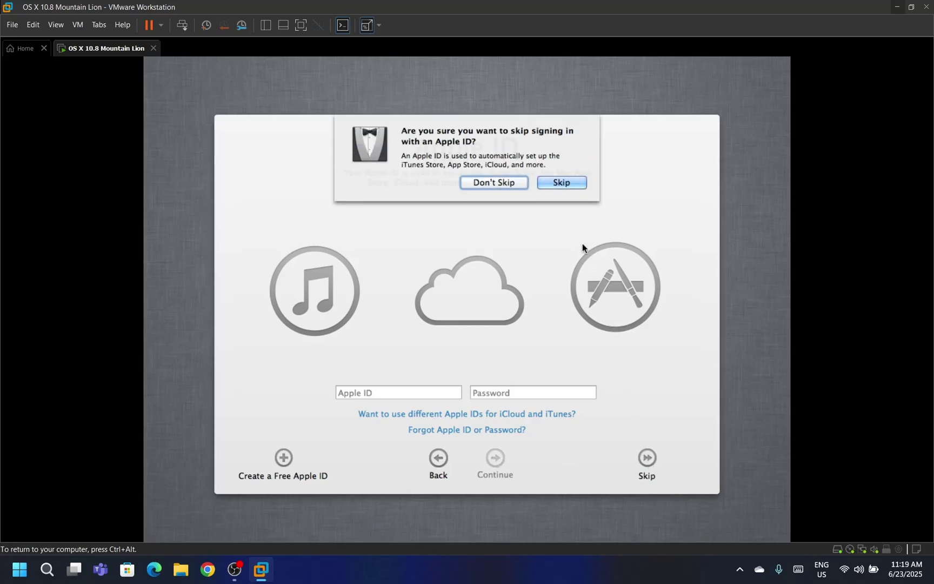
left_click(563, 184)
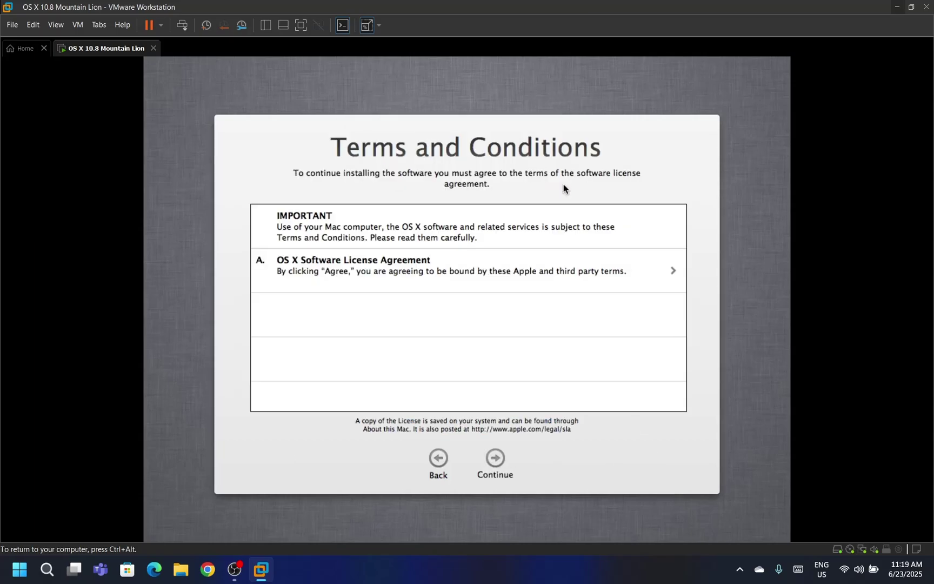
left_click(496, 460)
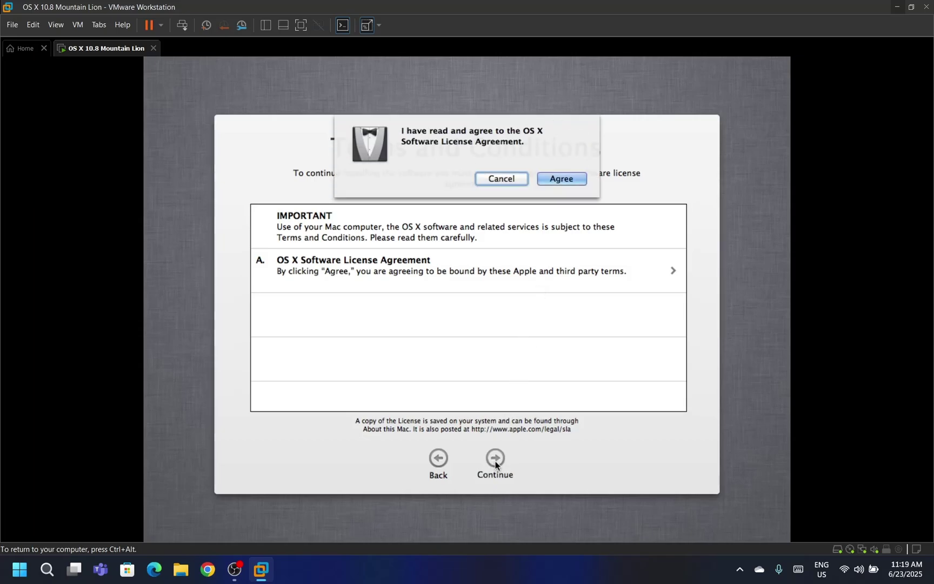
left_click(542, 180)
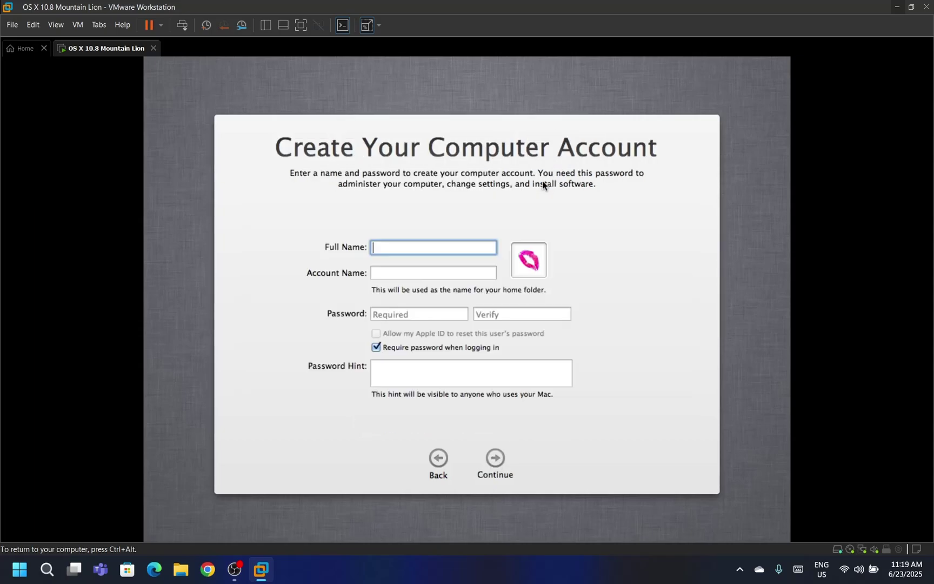
Create the computer account with full name Mountain Lion, entering and verifying the account password and adding a password hint.
type("Mountain Lion")
key("Tab")
key("Tab")
type("•••••••••••")
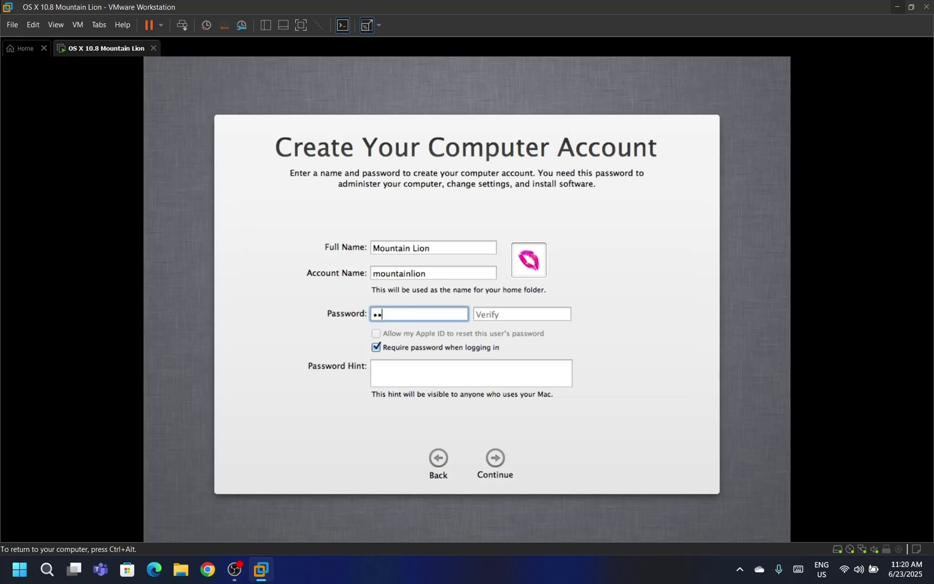
type("•")
key("Tab")
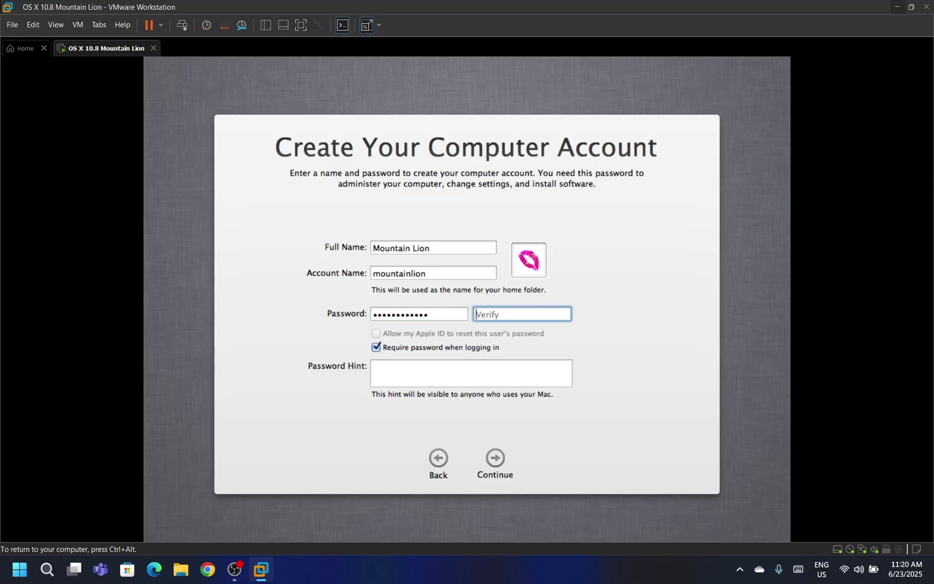
type("••••••••••••")
key("Tab")
key("Tab")
type("M")
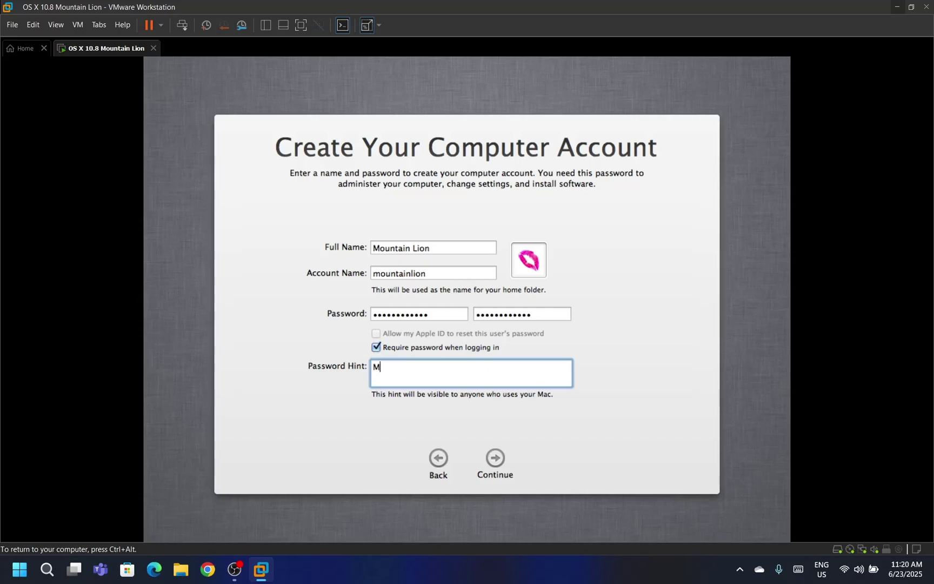
type("ountain Lion")
left_click(497, 455)
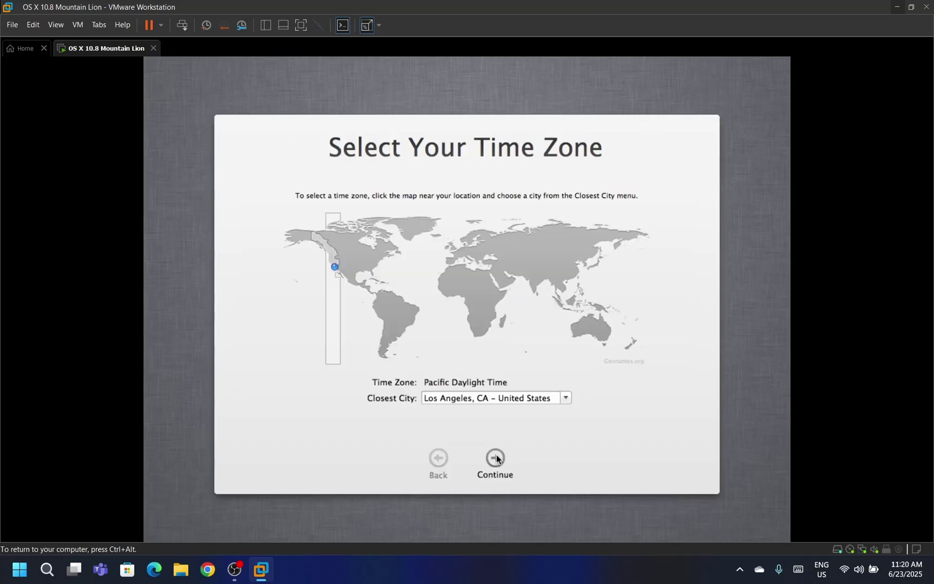
Accept the Los Angeles time zone, skip registration and start using the Mac.
left_click(496, 458)
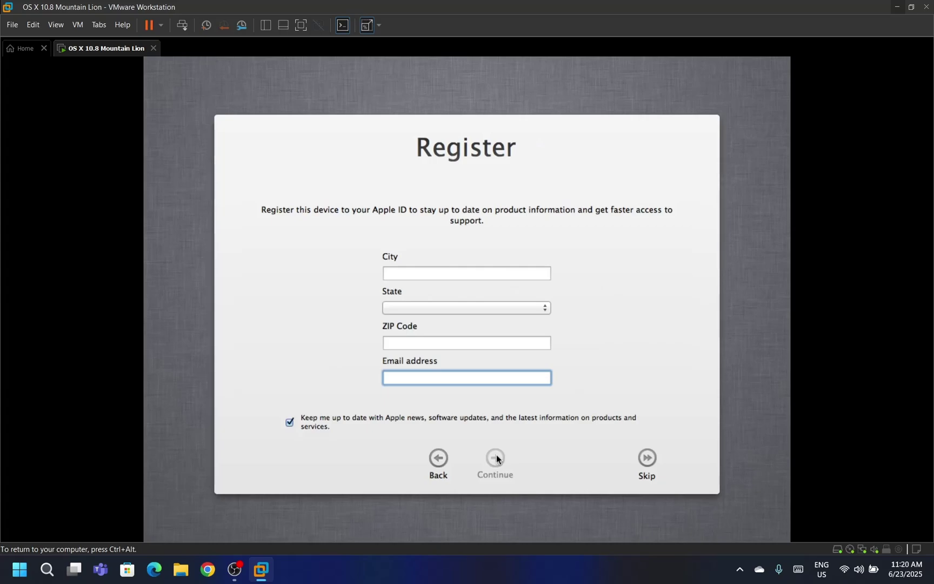
left_click(649, 458)
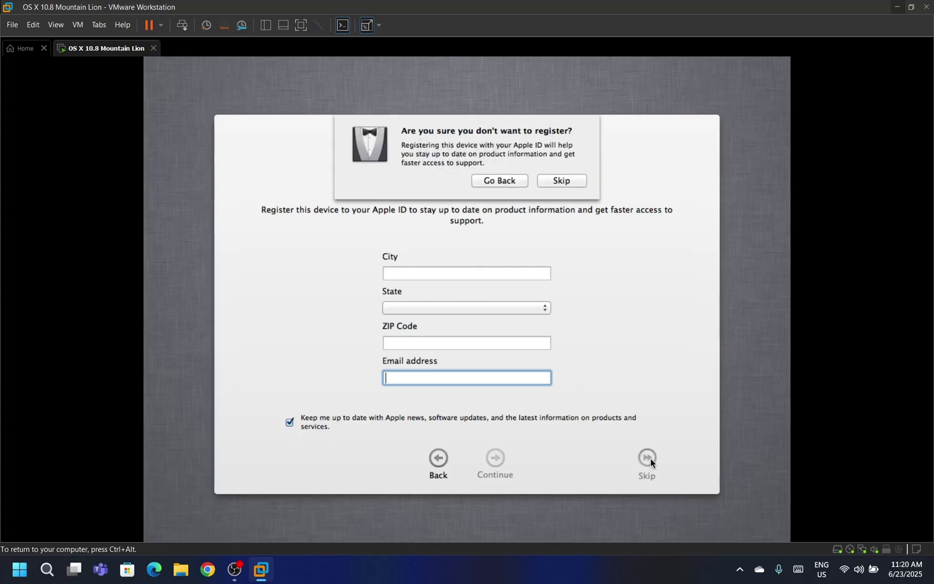
left_click(563, 181)
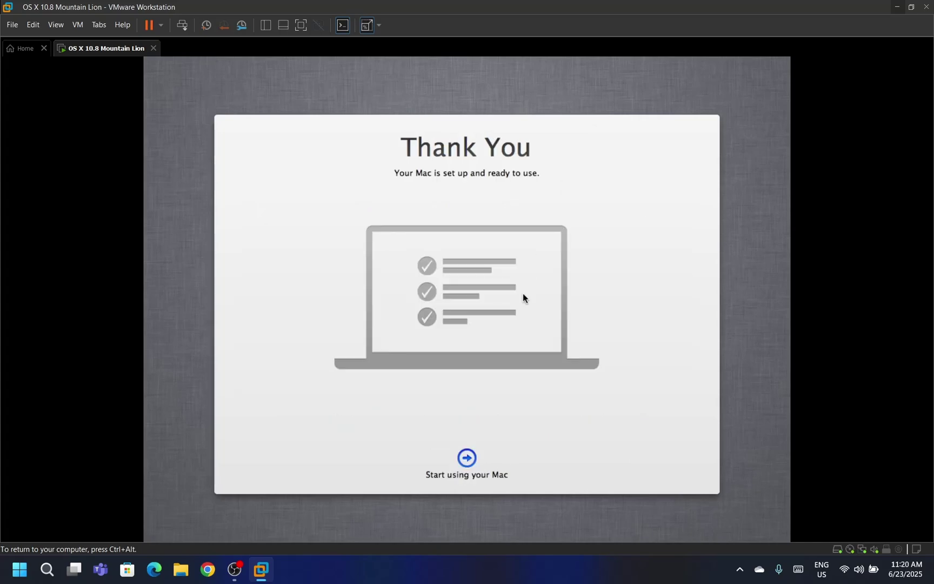
left_click(467, 458)
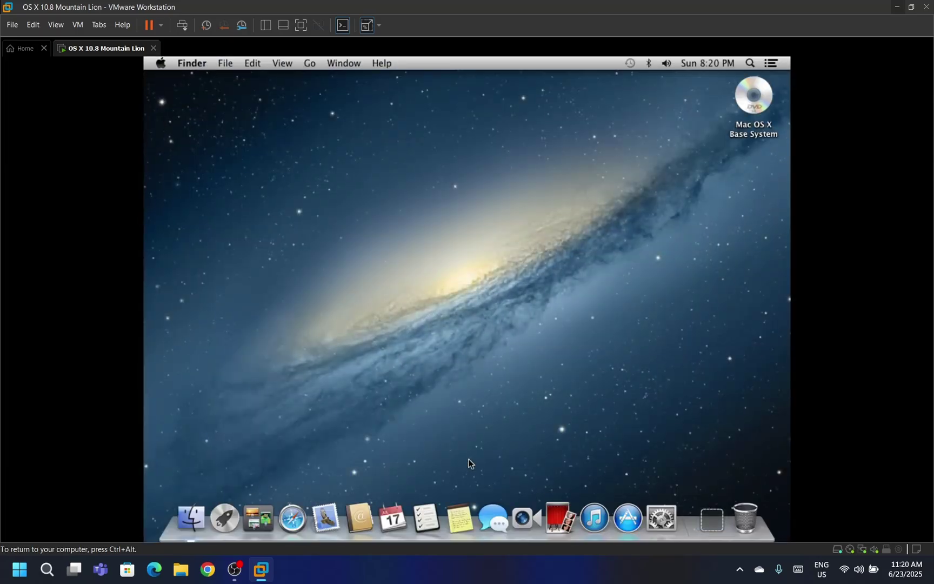
Eject the Mac OS X Base System disc from the Mac desktop and return control to the host.
right_click(746, 128)
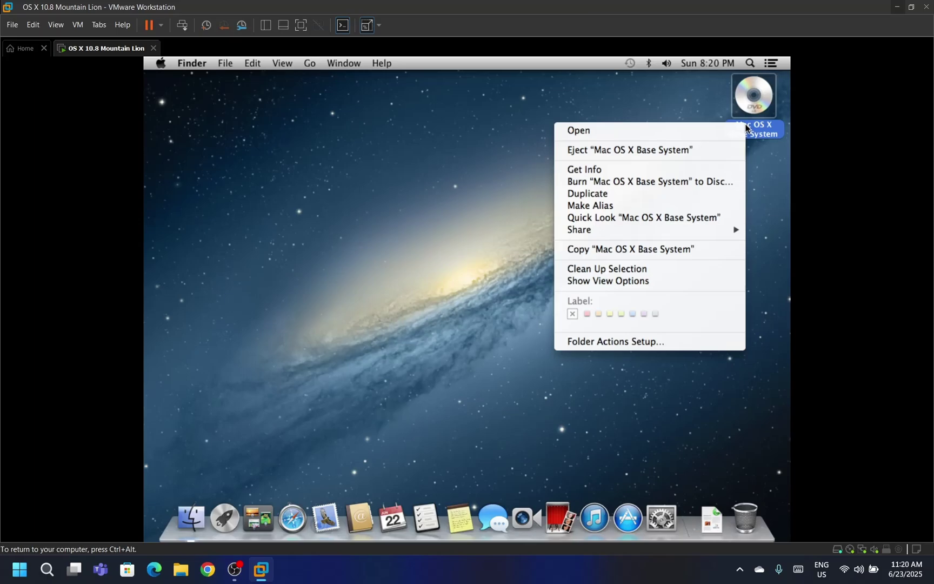
left_click(730, 150)
key("ctrl+alt")
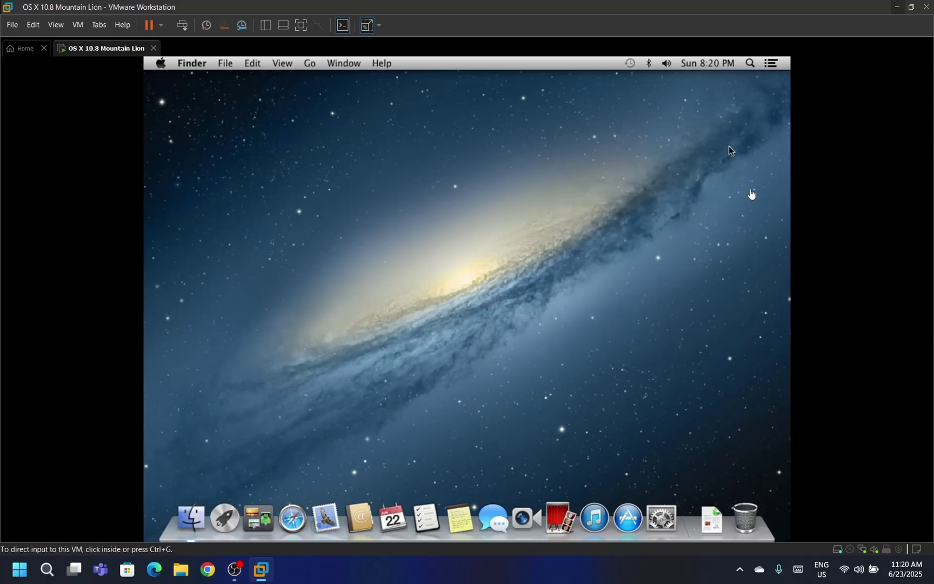
Load the VMware Tools ISO from Downloads\VMware Essentials\For macOS into the virtual machine's CD/DVD drive and set the drive as connected.
double_click(850, 550)
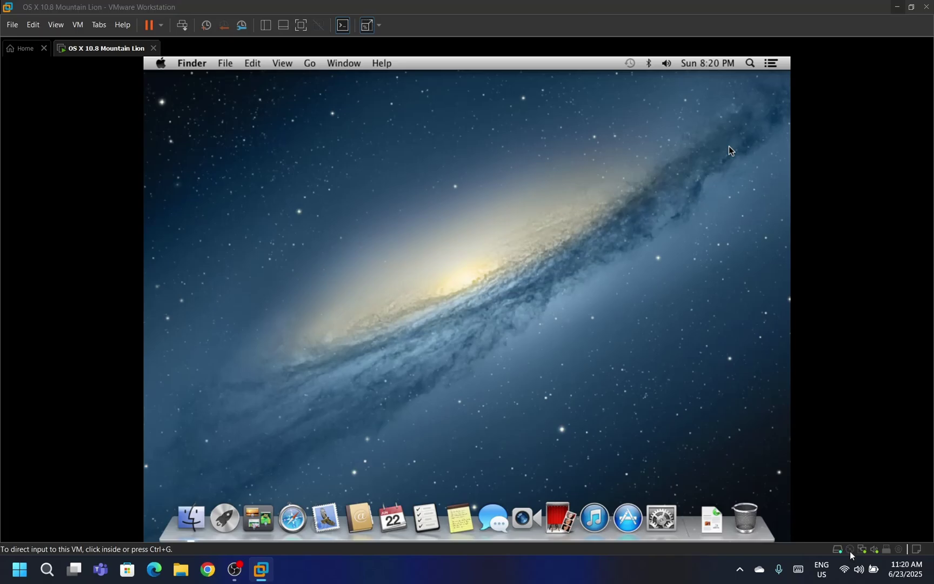
left_click(646, 198)
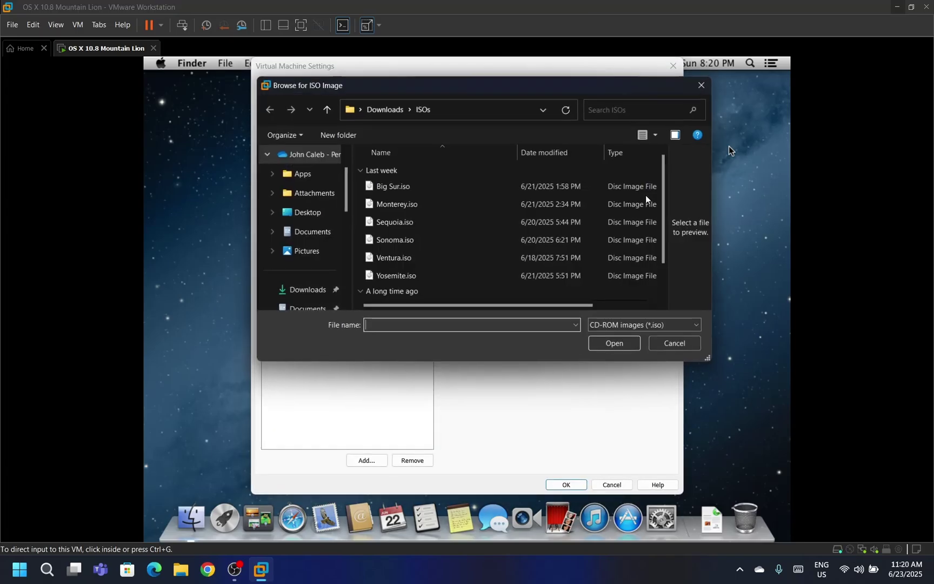
left_click(380, 108)
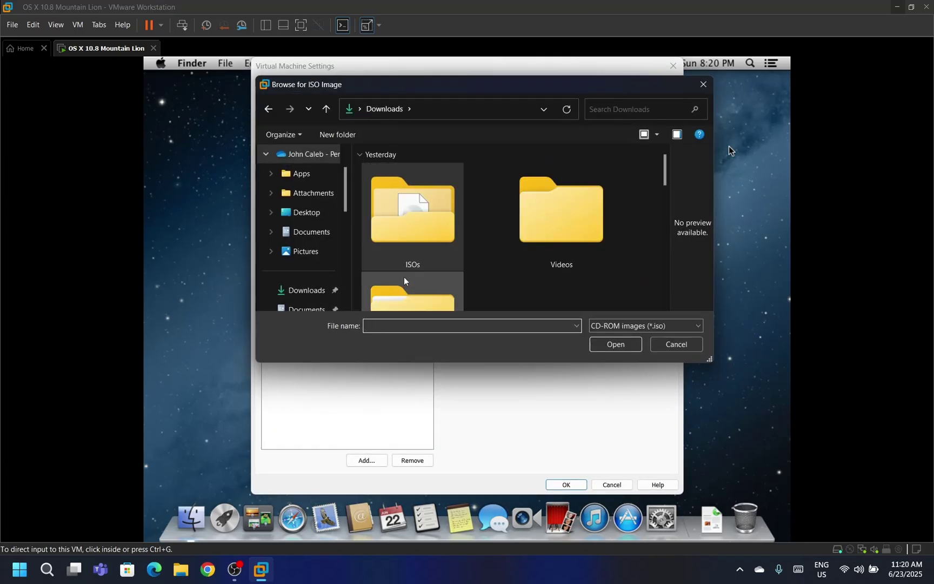
scroll(405, 289, "down", 2)
double_click(407, 292)
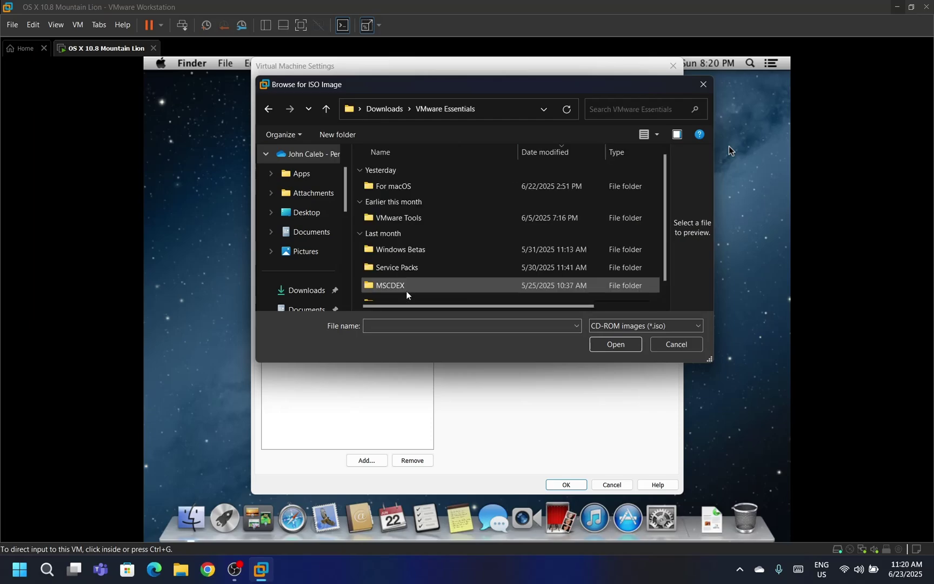
double_click(390, 187)
double_click(389, 189)
double_click(388, 190)
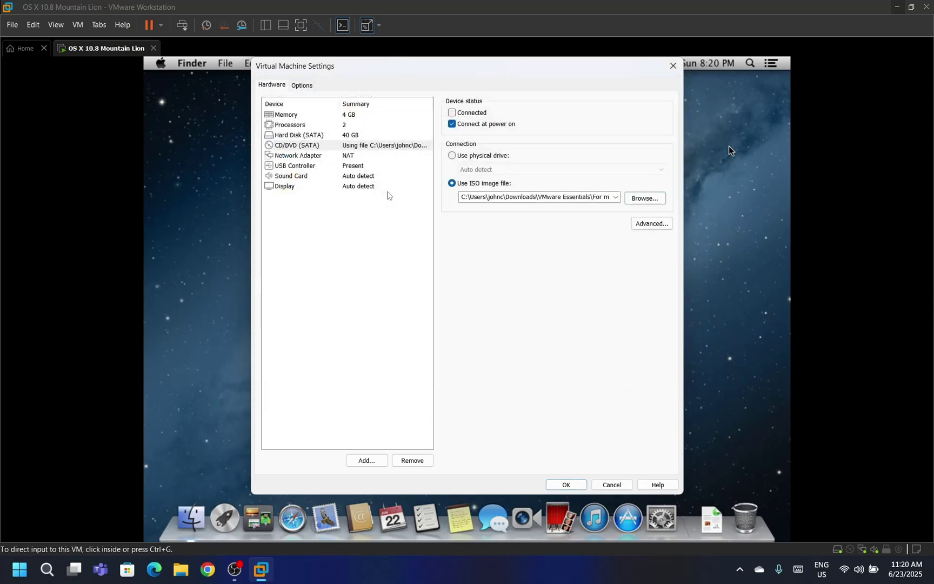
left_click(461, 114)
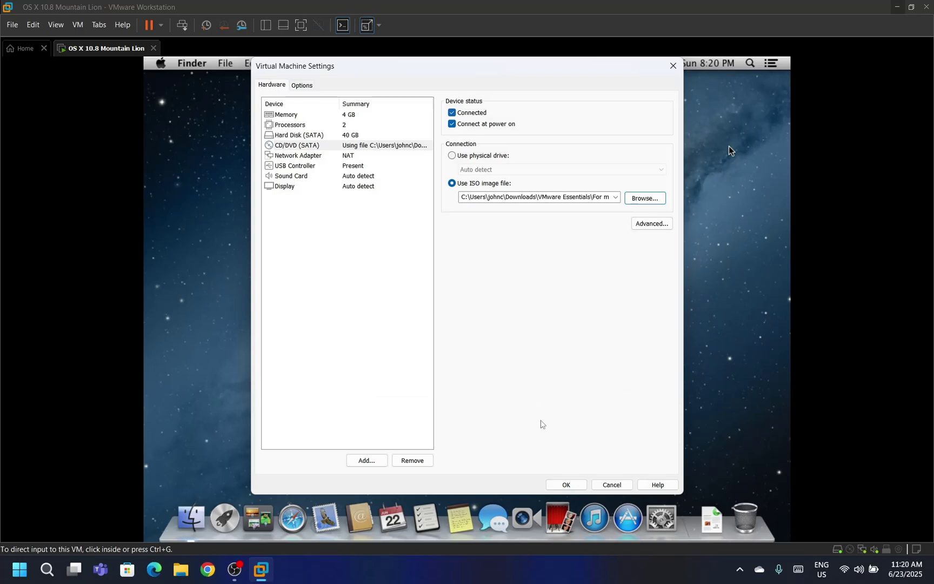
left_click(565, 485)
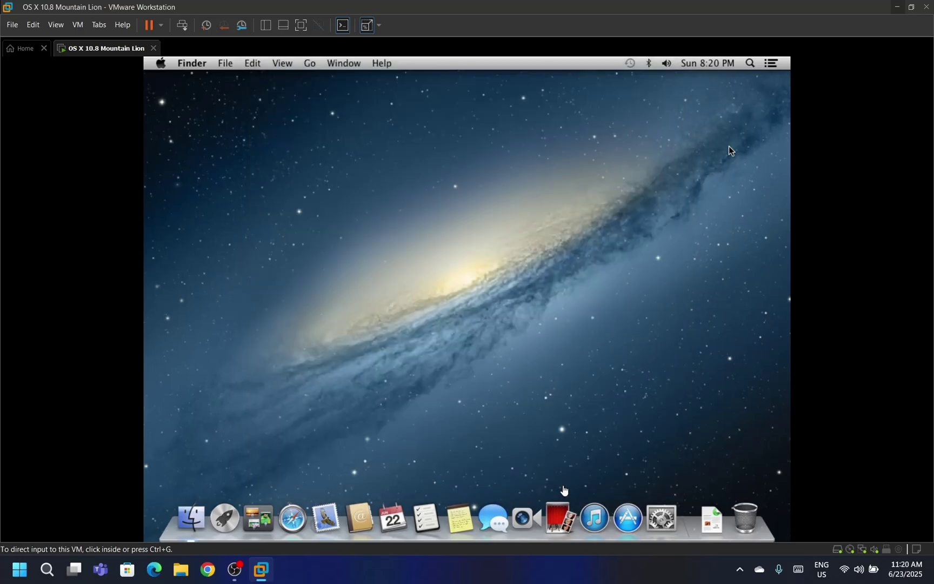
Open the Install VMware T disc in the Mac and browse the Install VMware Tools package contents to Contents > Resources.
left_click(509, 389)
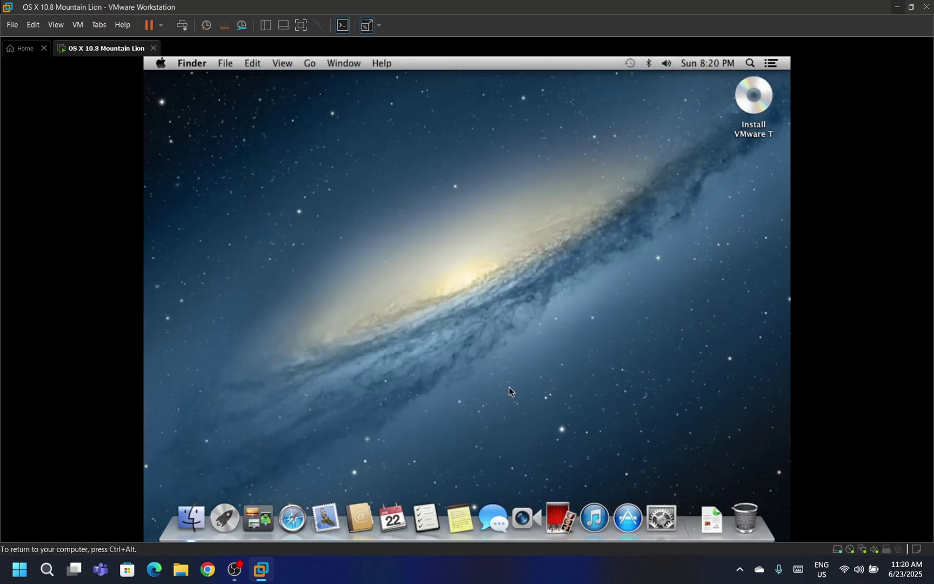
left_click(759, 123)
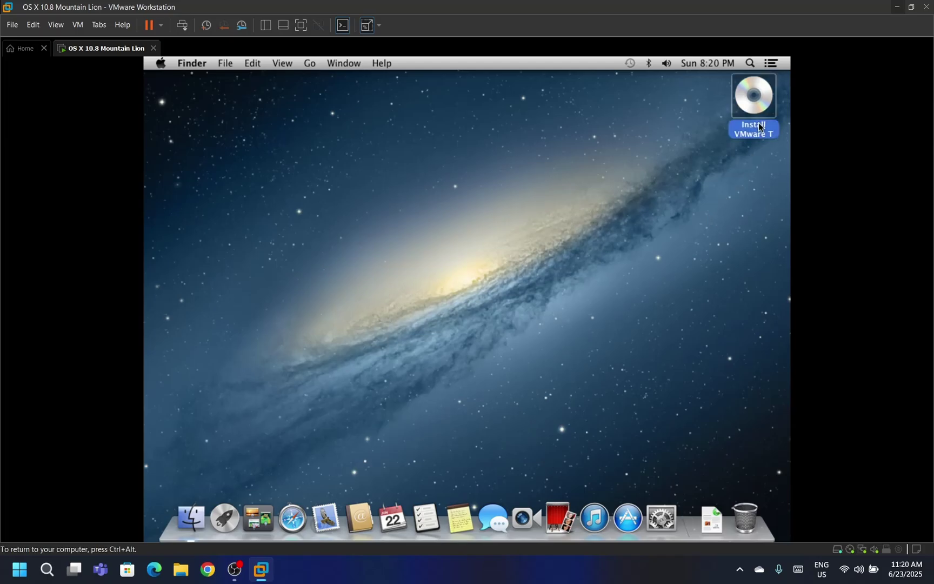
double_click(759, 124)
double_click(278, 237)
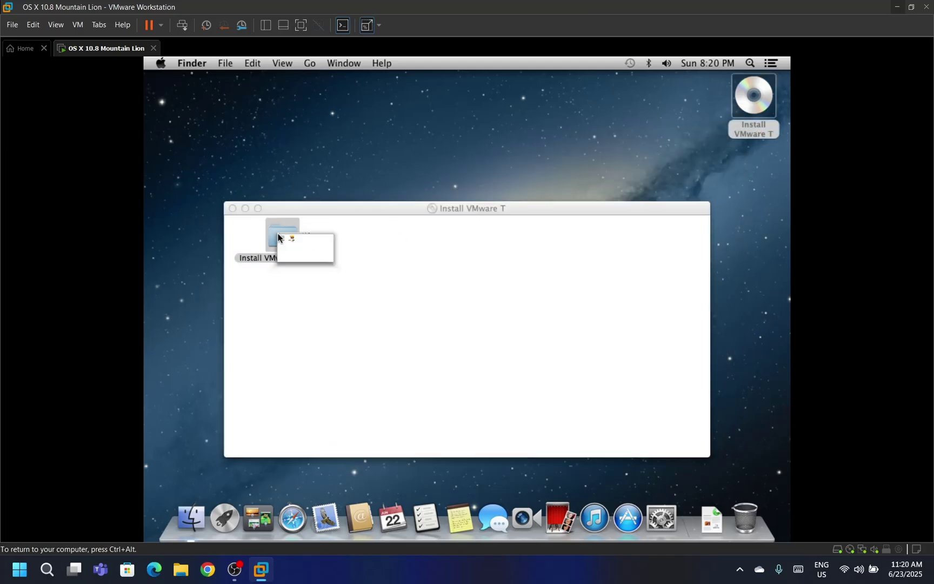
left_click(357, 261)
right_click(357, 266)
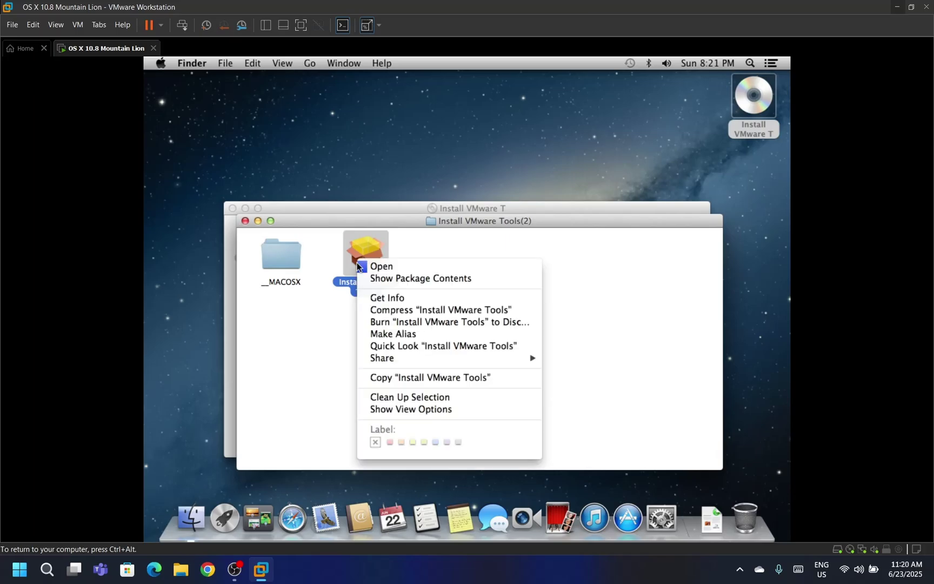
left_click(366, 278)
left_click(291, 271)
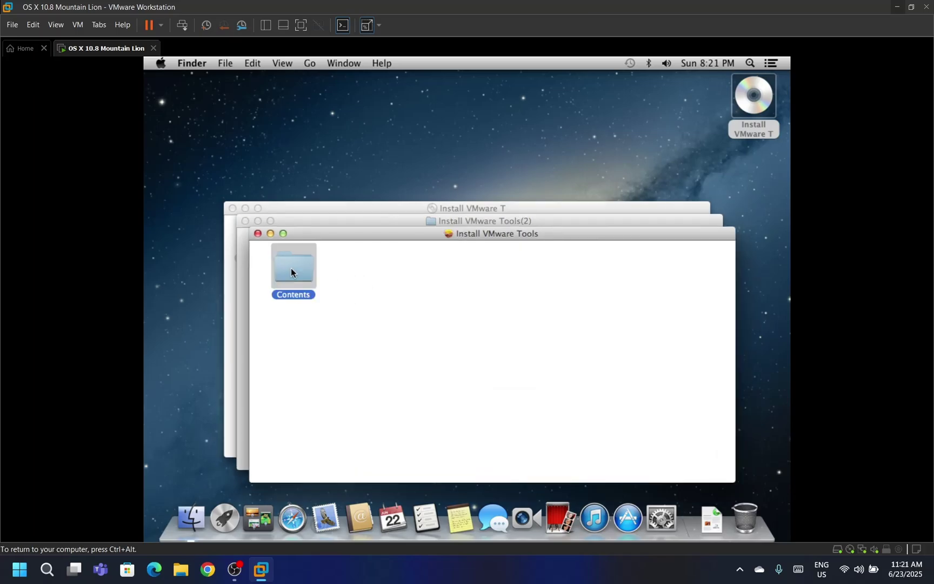
double_click(292, 271)
double_click(475, 284)
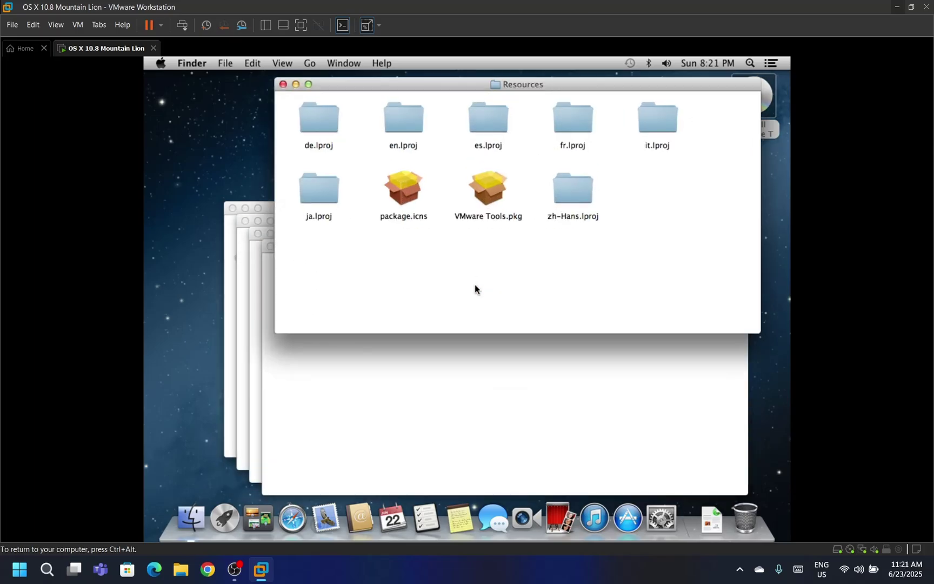
Install VMware Tools.pkg with the standard installation on Macintosh SSD, entering the account password to authorize it, and restart the Mac.
double_click(487, 187)
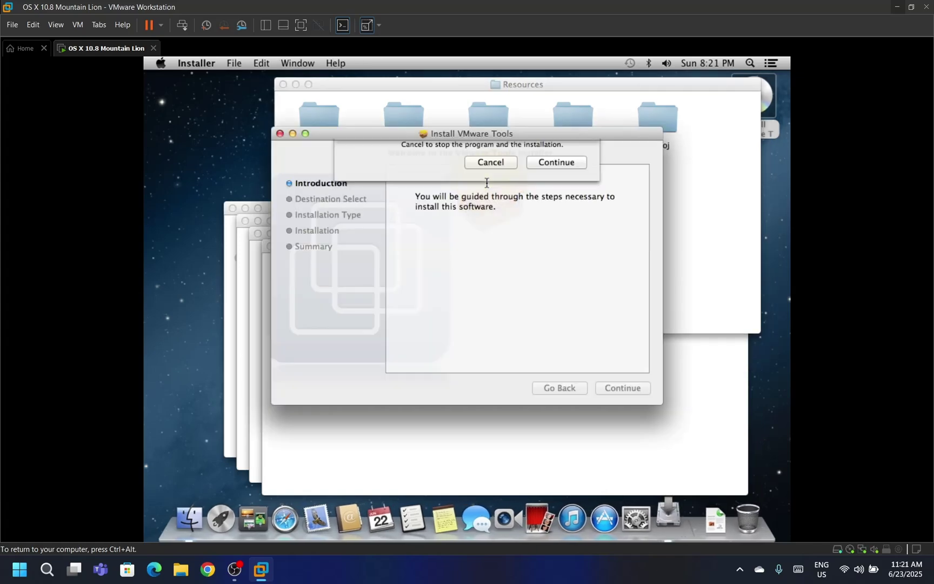
left_click(538, 229)
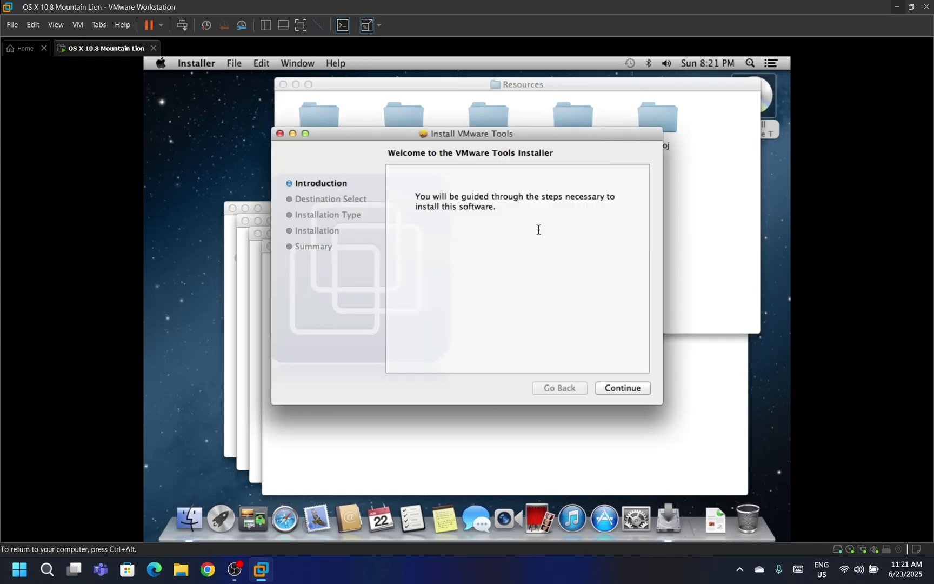
left_click(616, 389)
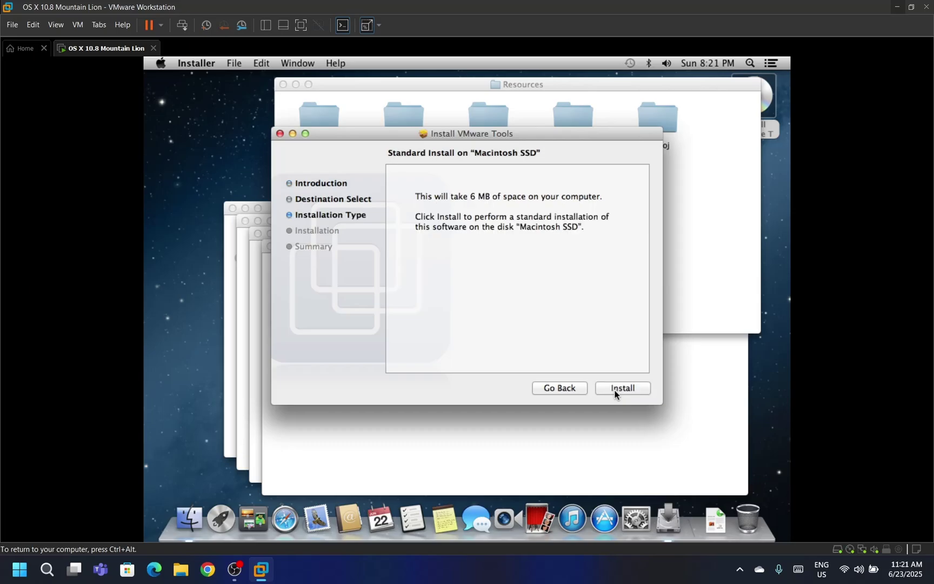
left_click(615, 389)
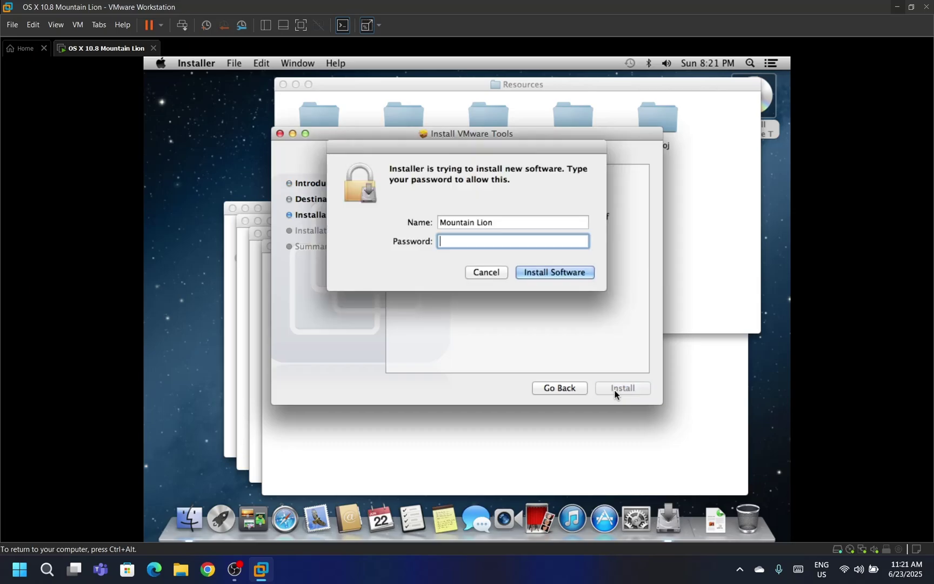
type("aaaaaaaaaaaa")
key("Return")
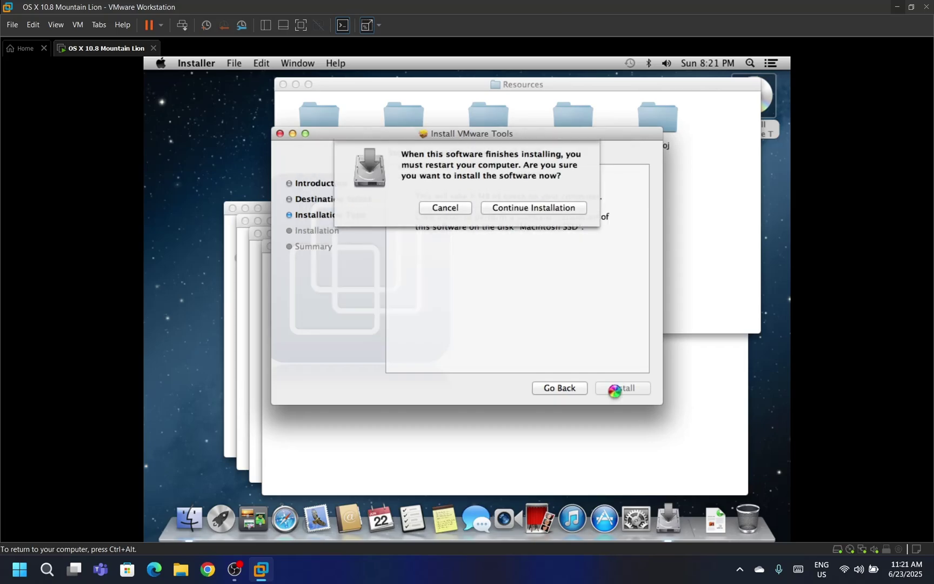
left_click(538, 212)
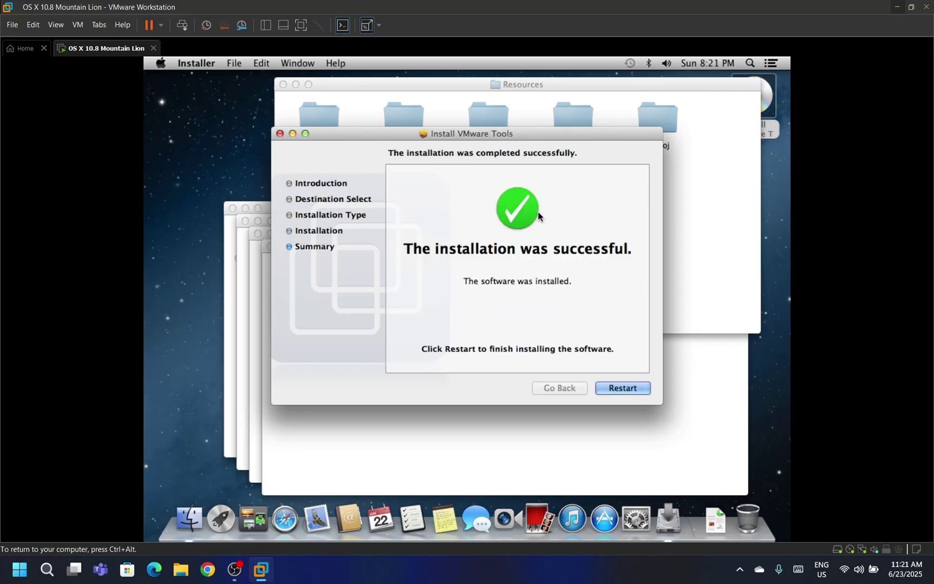
left_click(605, 387)
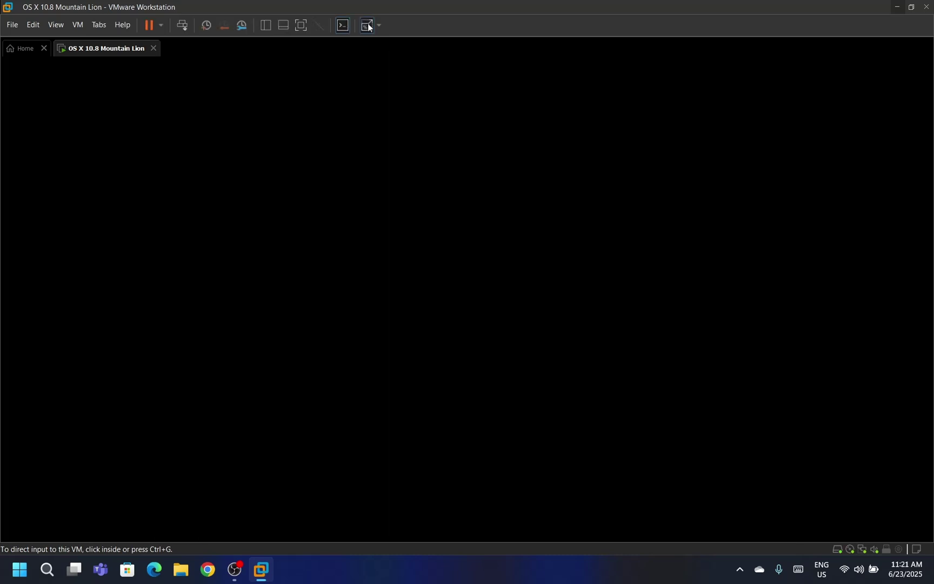
Switch the virtual machine to full screen and log in to the Mountain Lion account with its password.
left_click(301, 26)
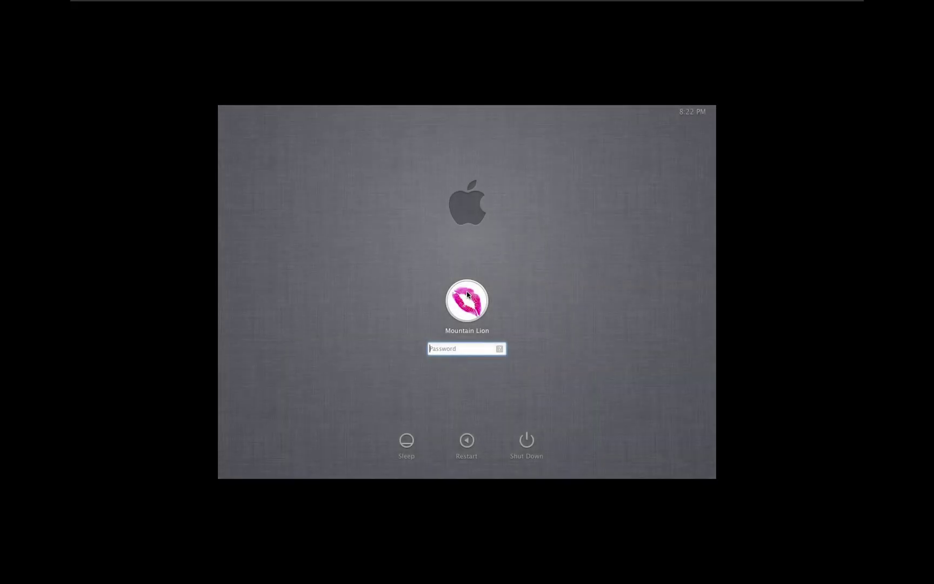
type("••••••••••••")
key("Return")
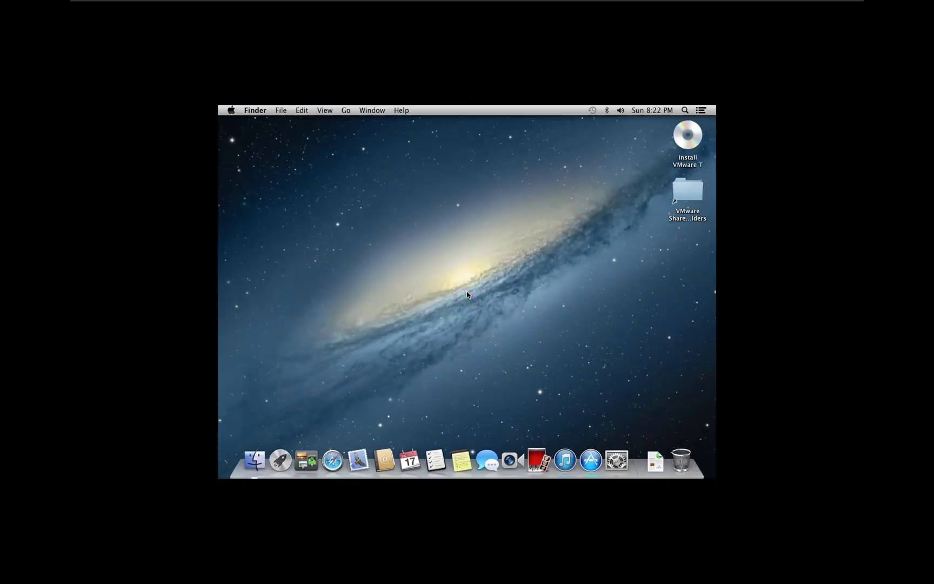
Eject the Install VMware T disc from the Mac desktop.
left_click(687, 138)
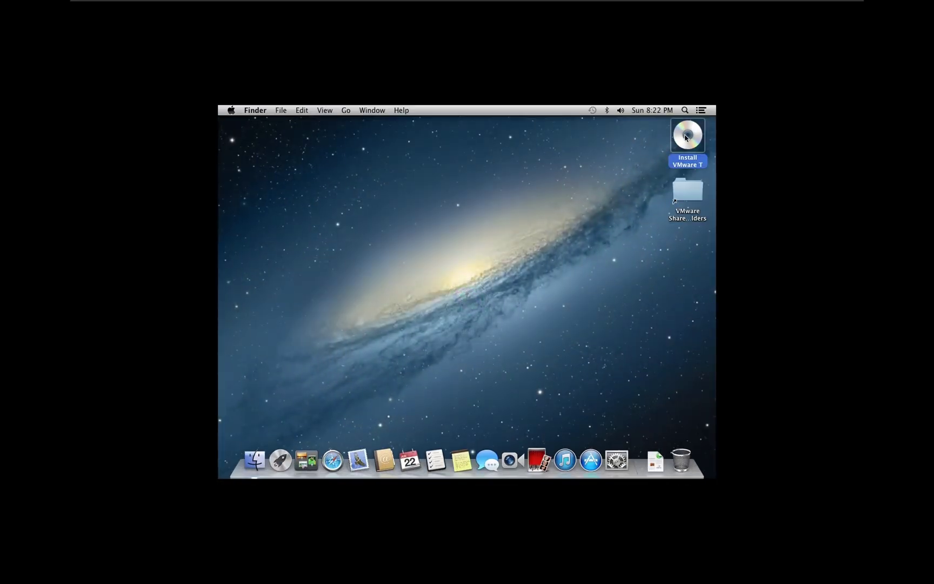
right_click(685, 135)
left_click(667, 157)
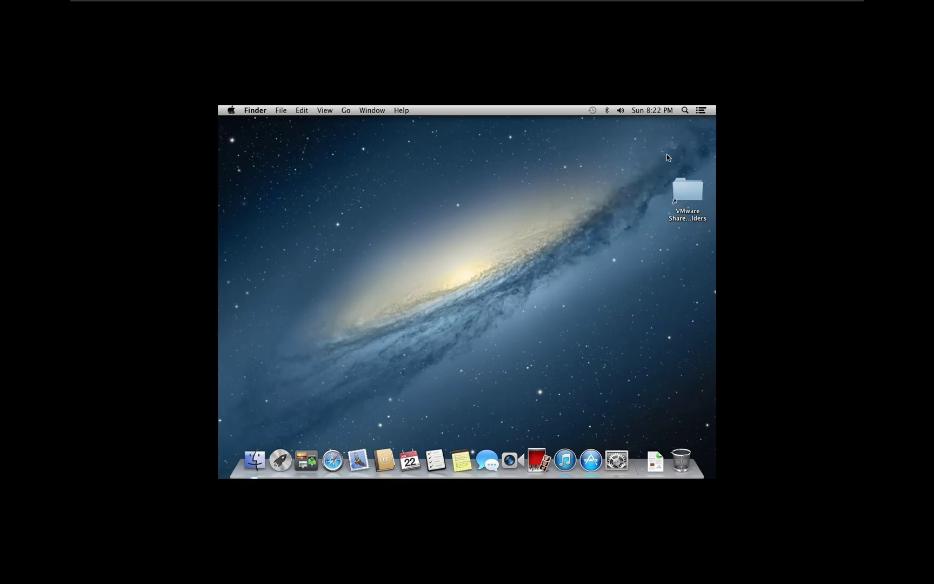
Move the VMware Shared Folders alias from the desktop to the Trash and permanently empty the Trash.
left_click_drag(687, 192, 685, 464)
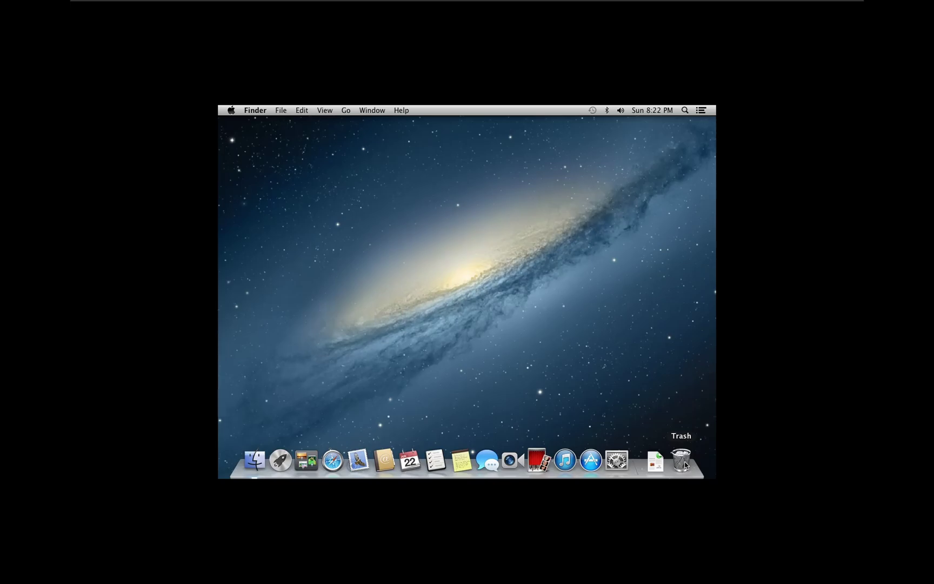
right_click(685, 464)
left_click(683, 433)
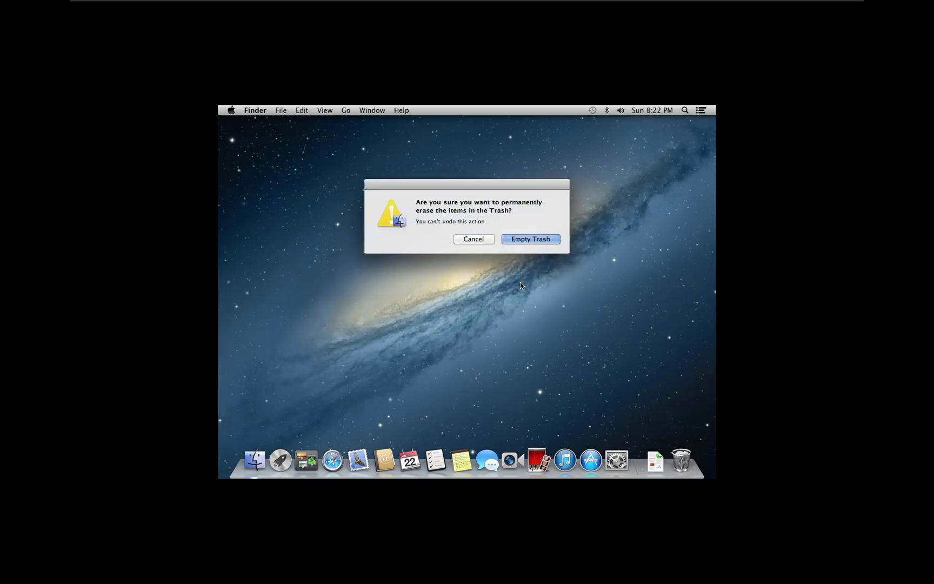
left_click(510, 242)
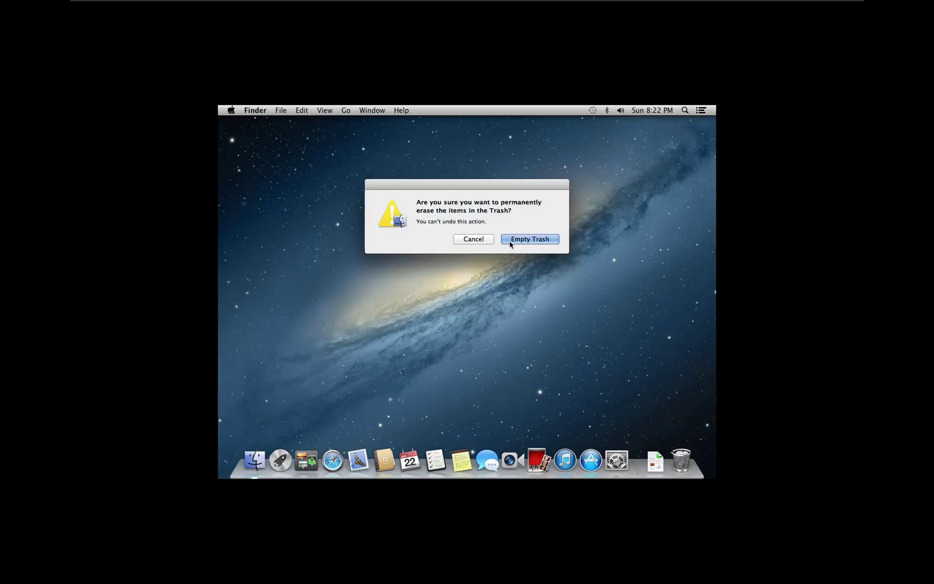
Set the display to the scaled resolution 1920 × 1200 in System Preferences and quit System Preferences.
left_click(617, 461)
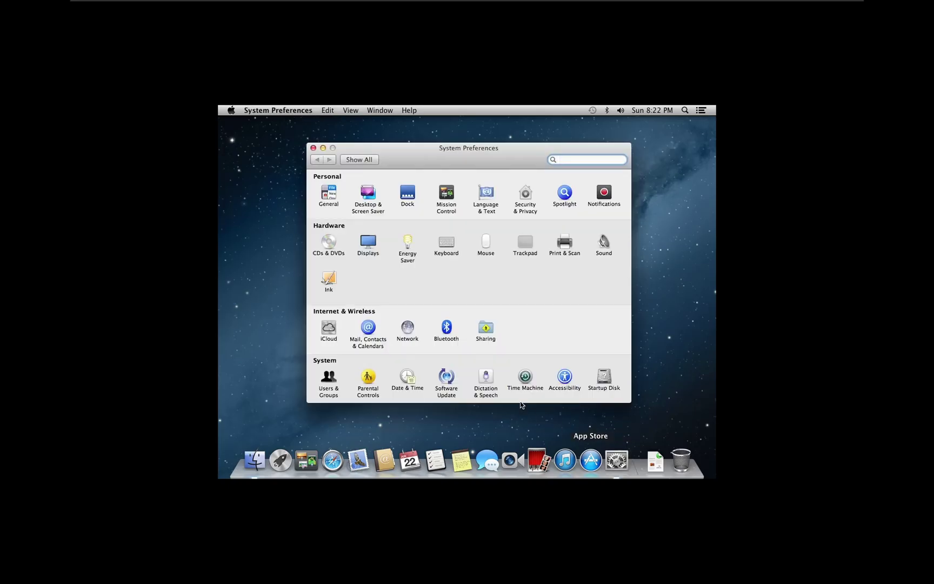
left_click(368, 244)
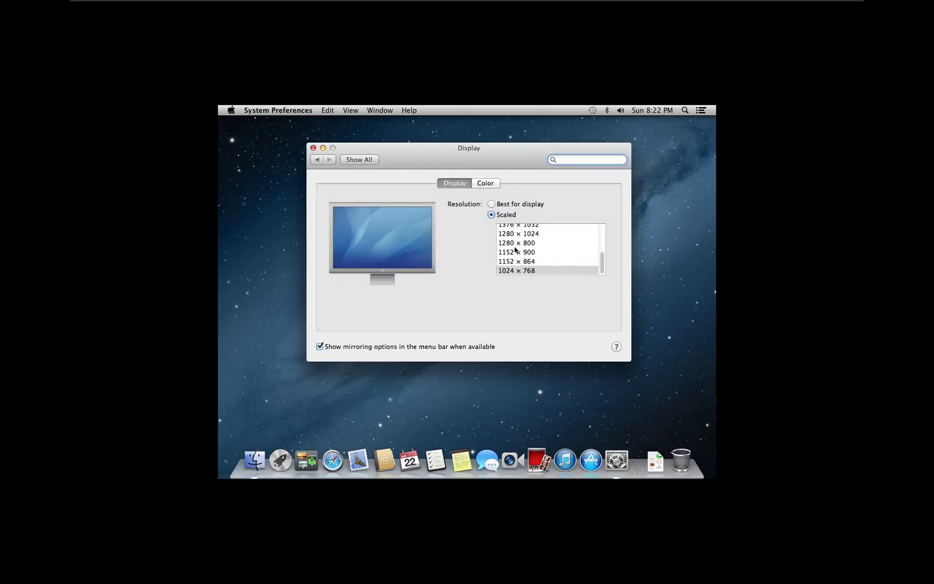
scroll(515, 250, "up", 5)
left_click(515, 238)
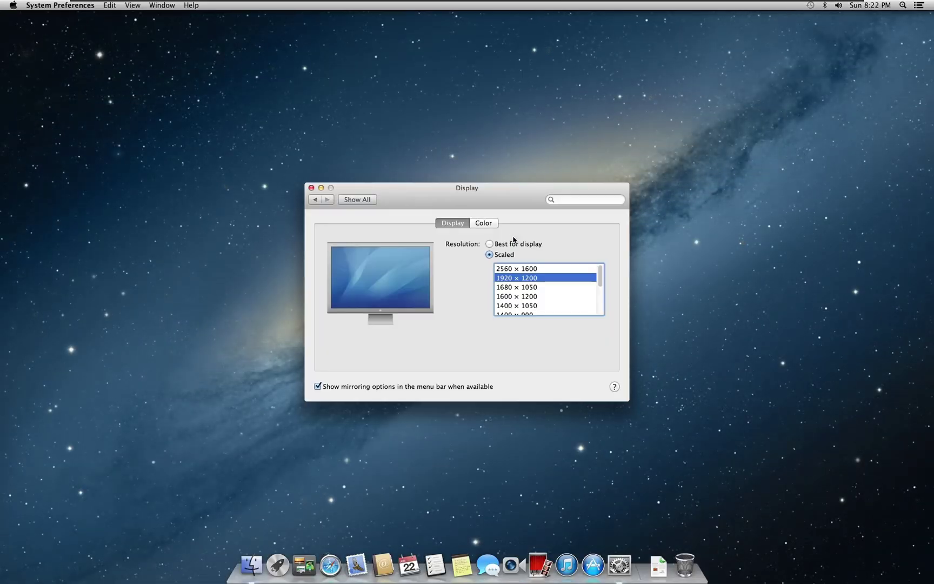
left_click(41, 6)
left_click(46, 82)
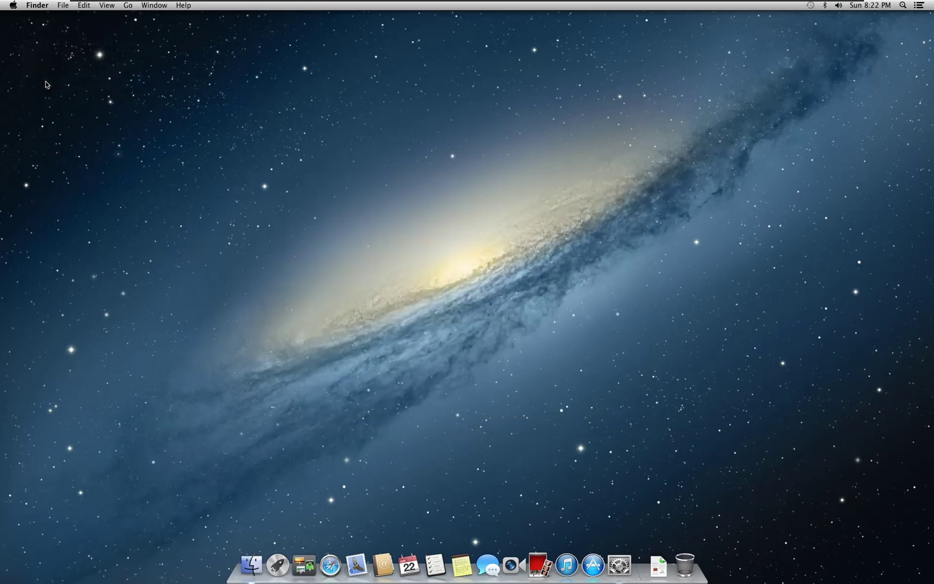
Log out of the Mountain Lion account.
left_click(13, 6)
left_click(32, 138)
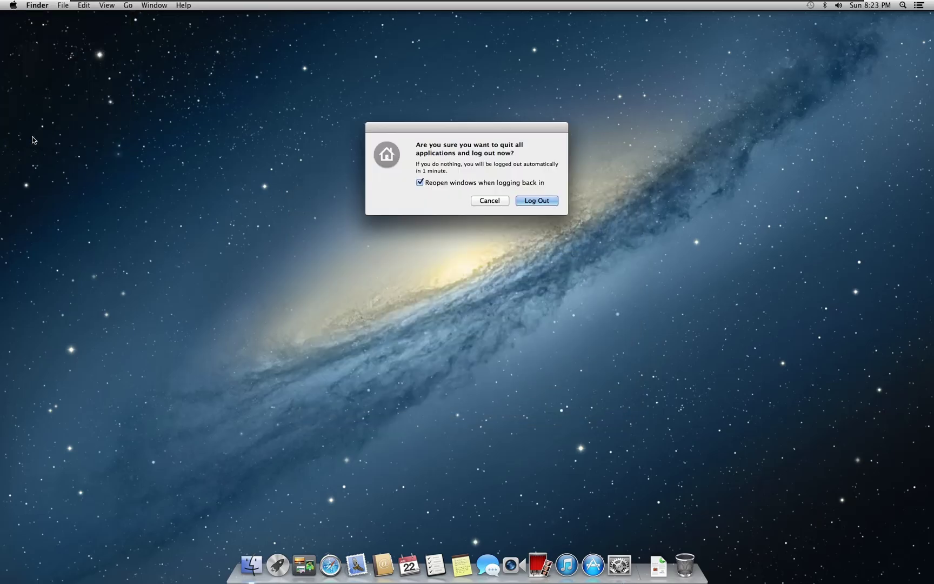
left_click(529, 206)
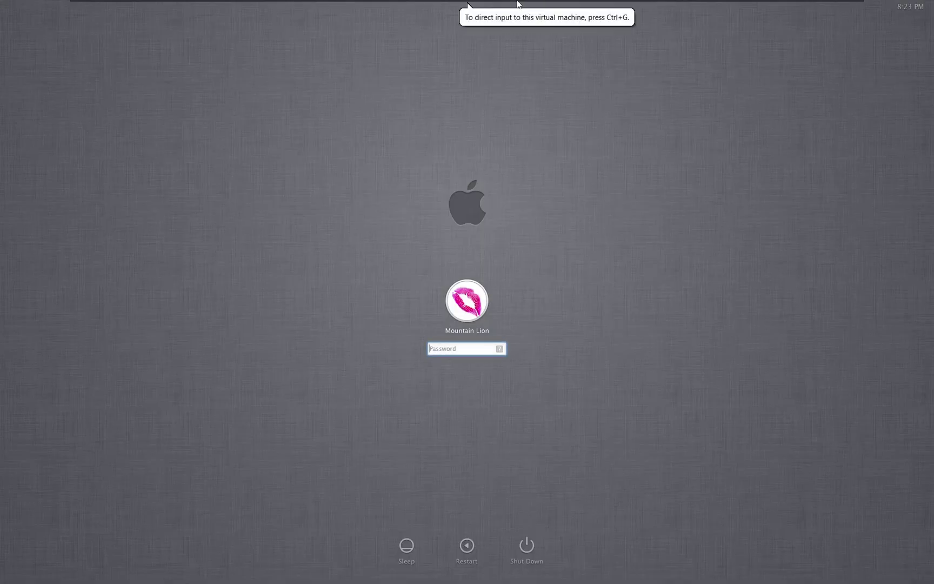
Switch the virtual machine to Exclusive Mode and log back in to the Mountain Lion account with its password.
mouse_move(501, 4)
left_click(152, 8)
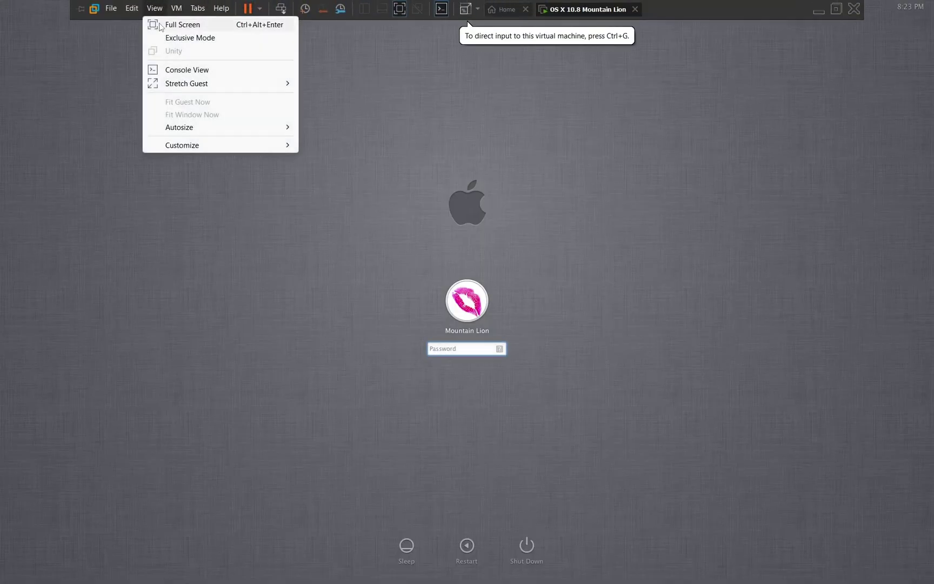
left_click(164, 39)
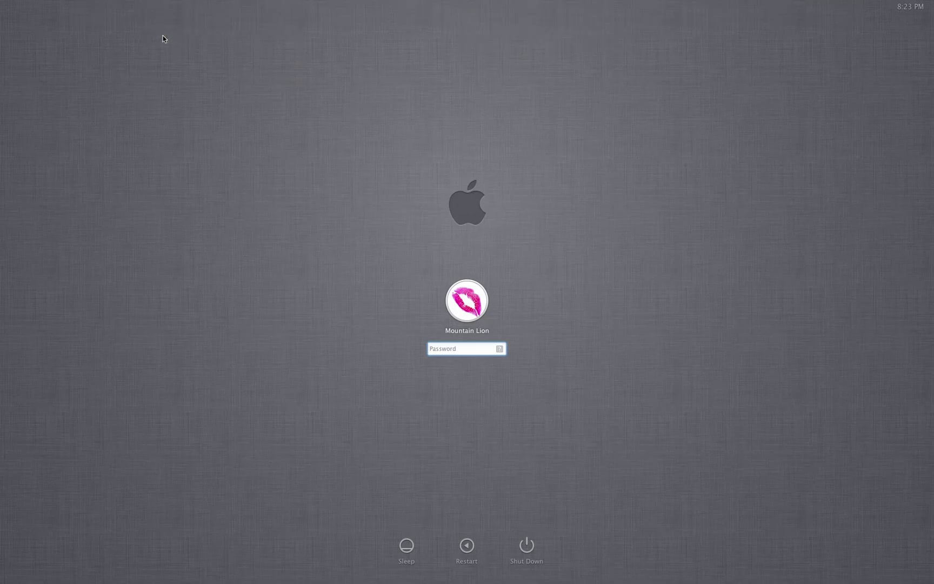
type("************")
key("Return")
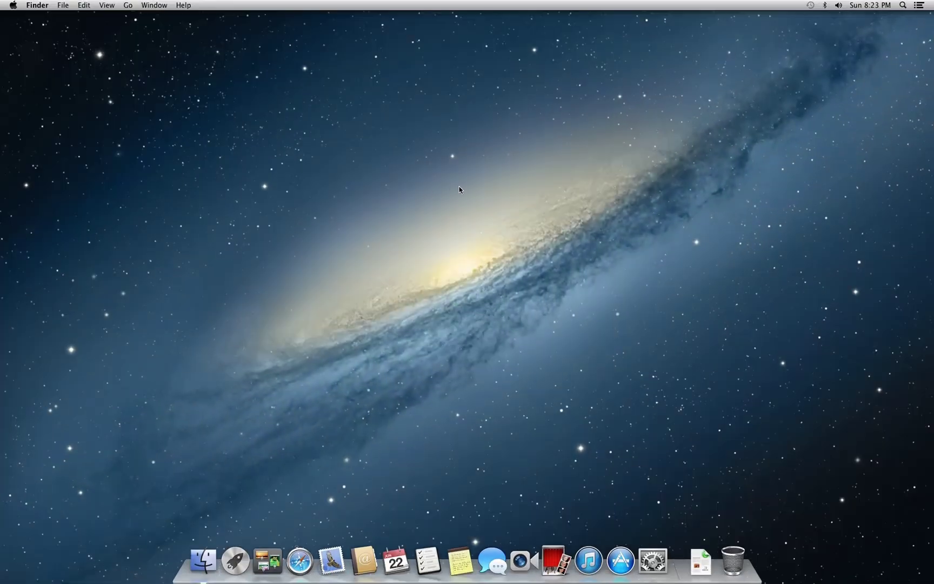
View the About This Mac and About Finder windows side by side, and close About Finder.
left_click_drag(467, 189, 263, 387)
left_click(14, 6)
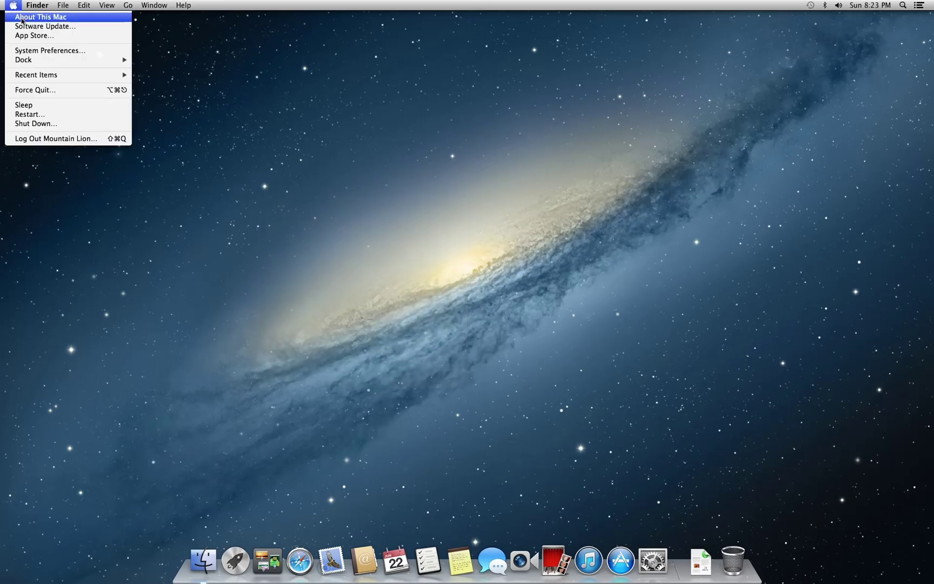
left_click(23, 19)
left_click(34, 6)
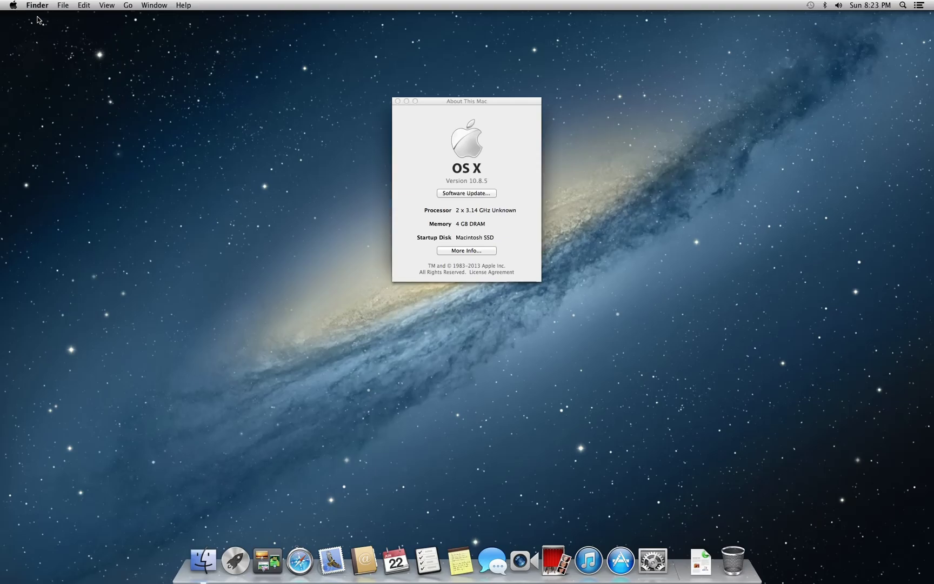
left_click_drag(443, 106, 347, 103)
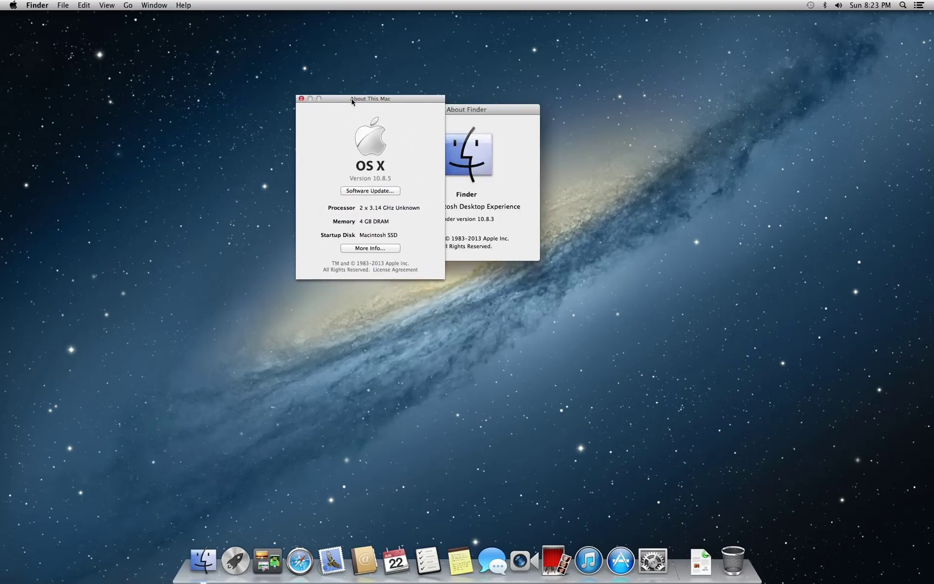
left_click_drag(465, 106, 562, 112)
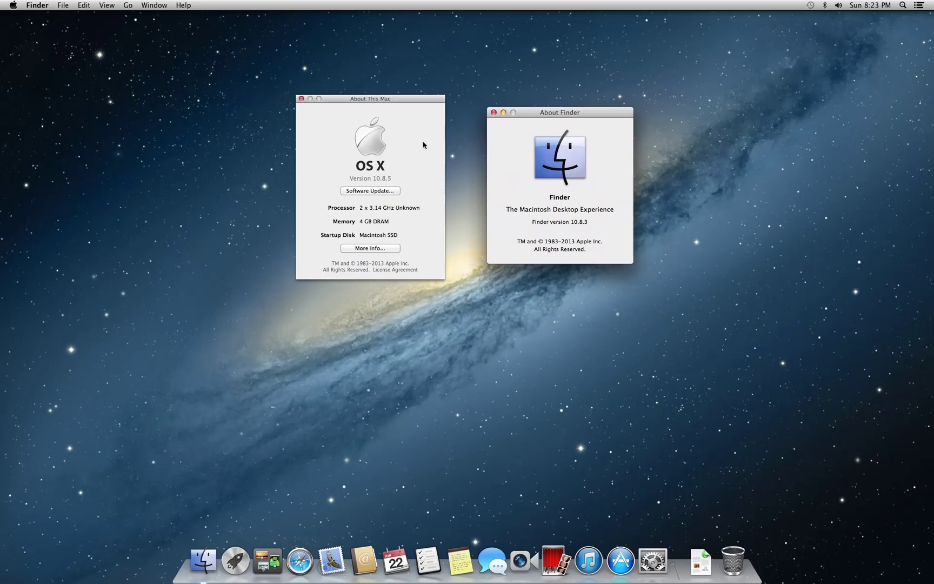
left_click(425, 160)
left_click(493, 113)
Review the Overview, Displays, Storage, Memory, Support and Service pages of the detailed About This Mac information, and quit System Information.
left_click(380, 247)
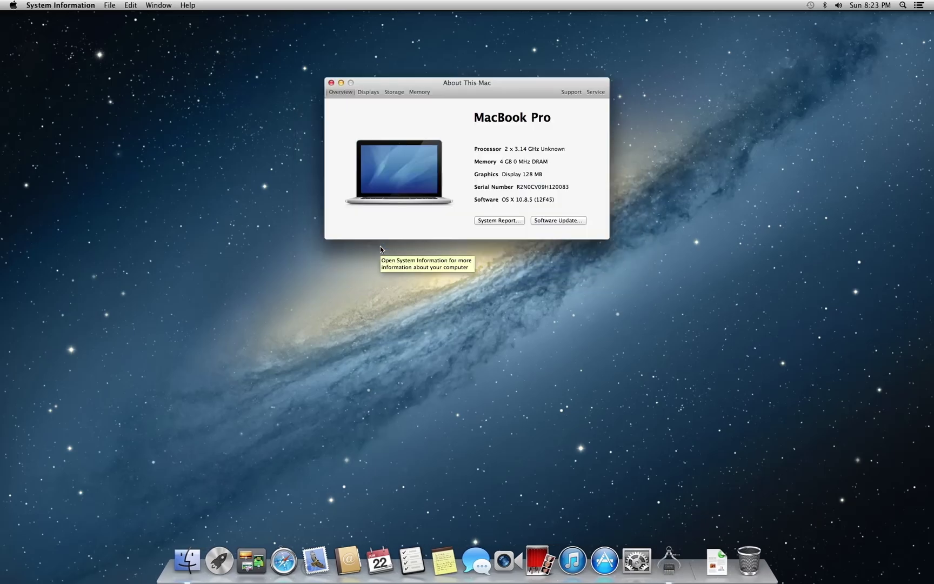
left_click(364, 93)
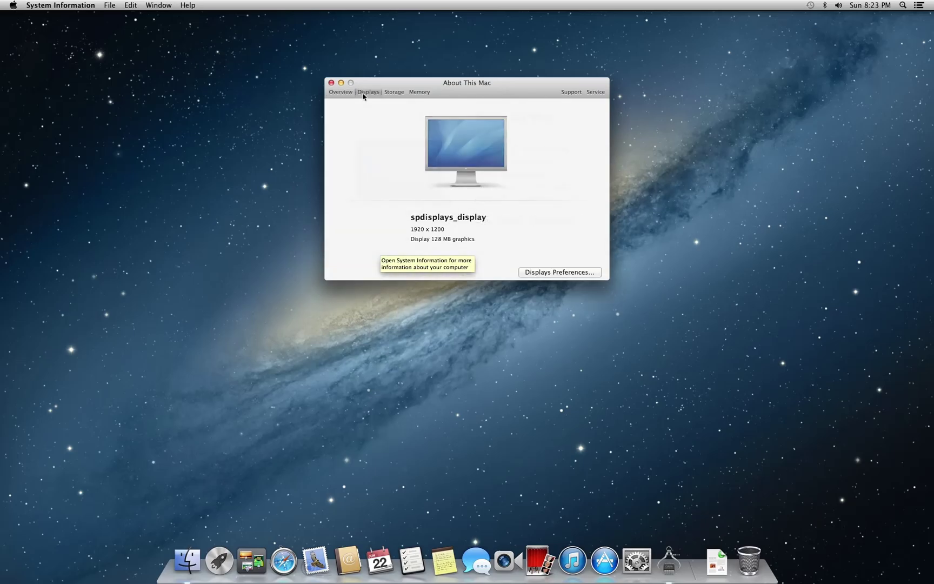
left_click(394, 92)
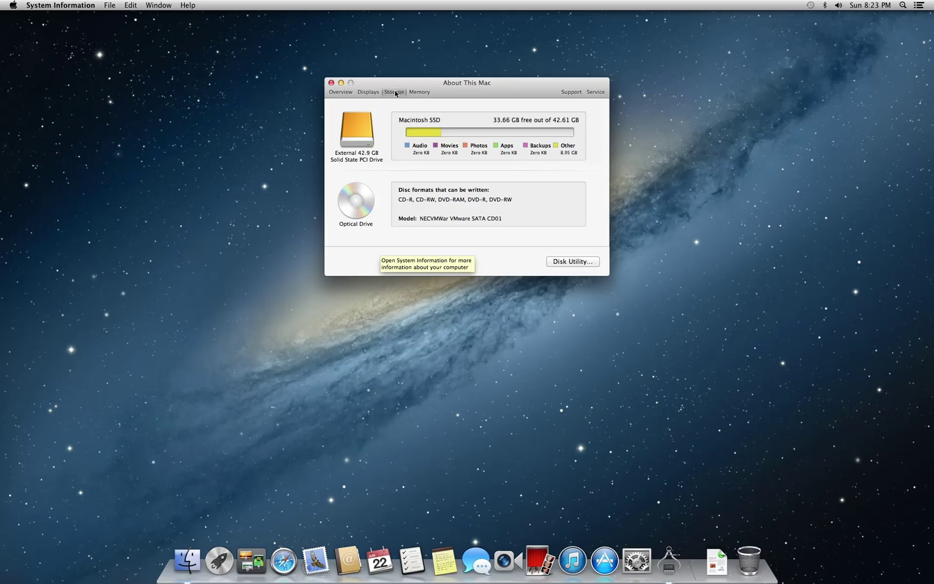
left_click(419, 93)
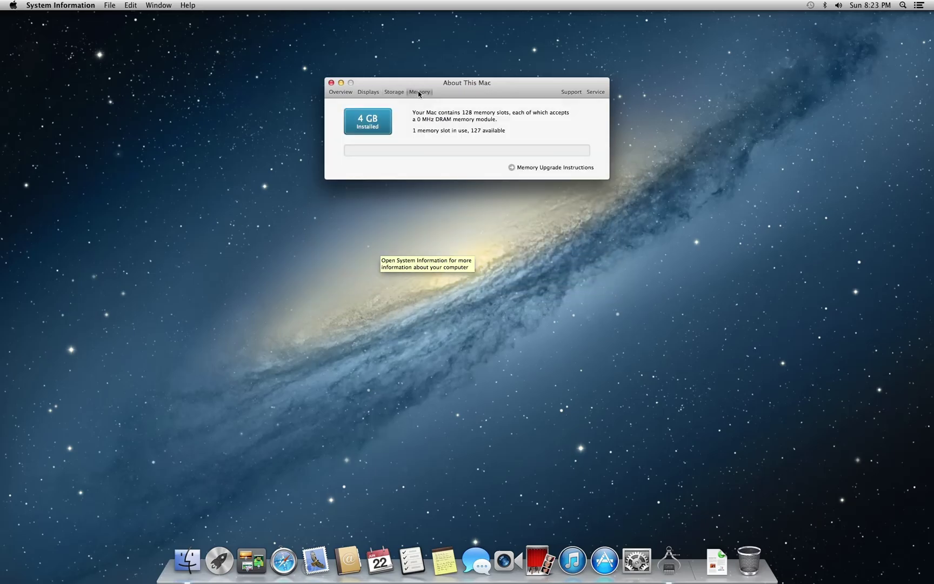
left_click(577, 95)
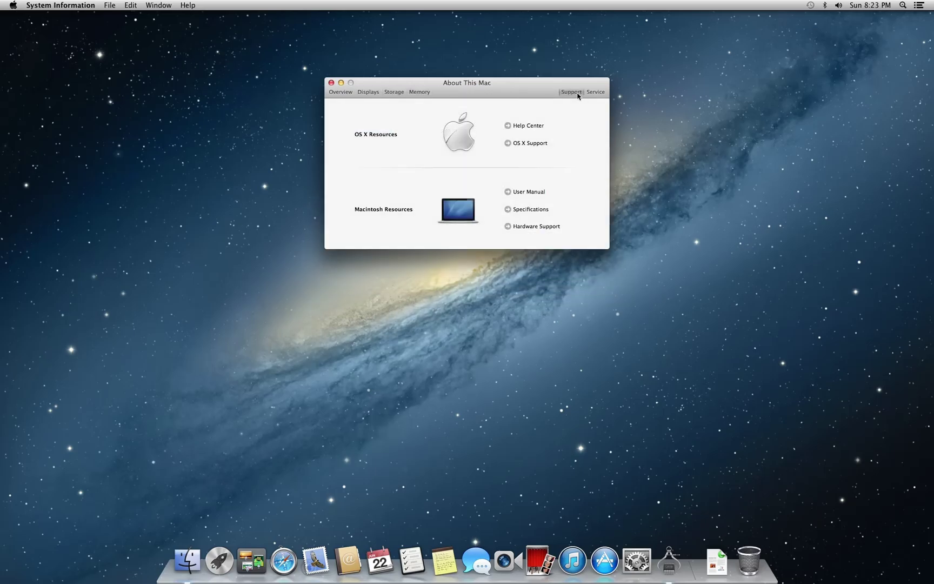
left_click(597, 93)
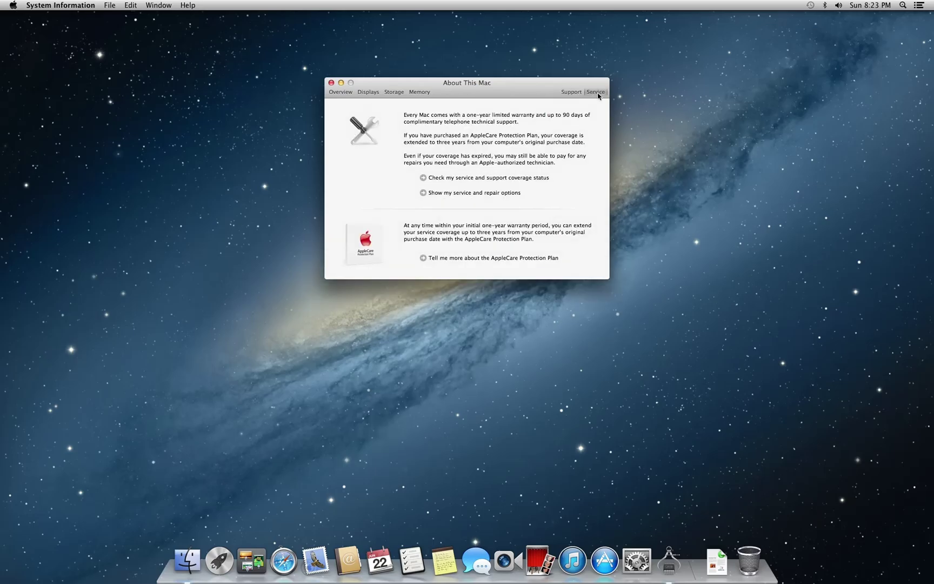
left_click(340, 93)
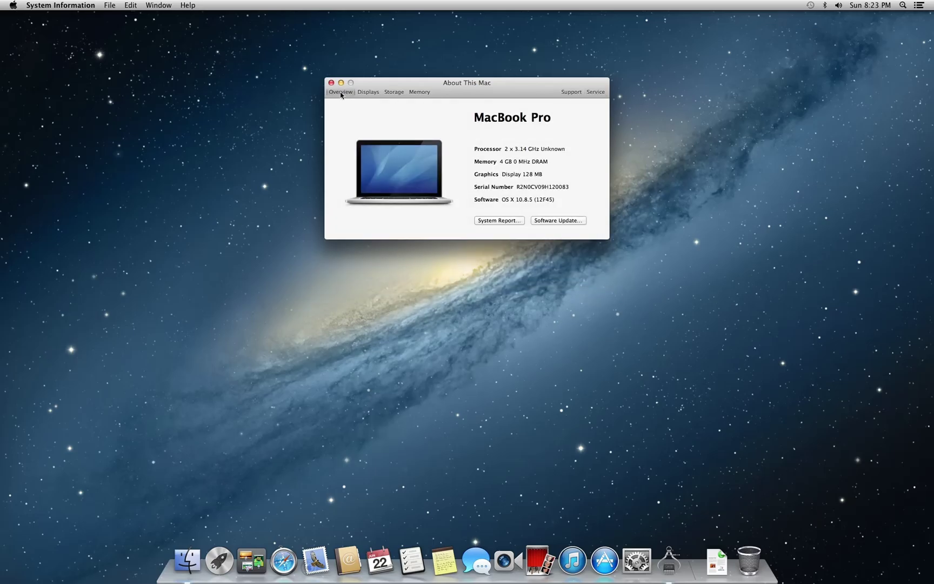
left_click(64, 5)
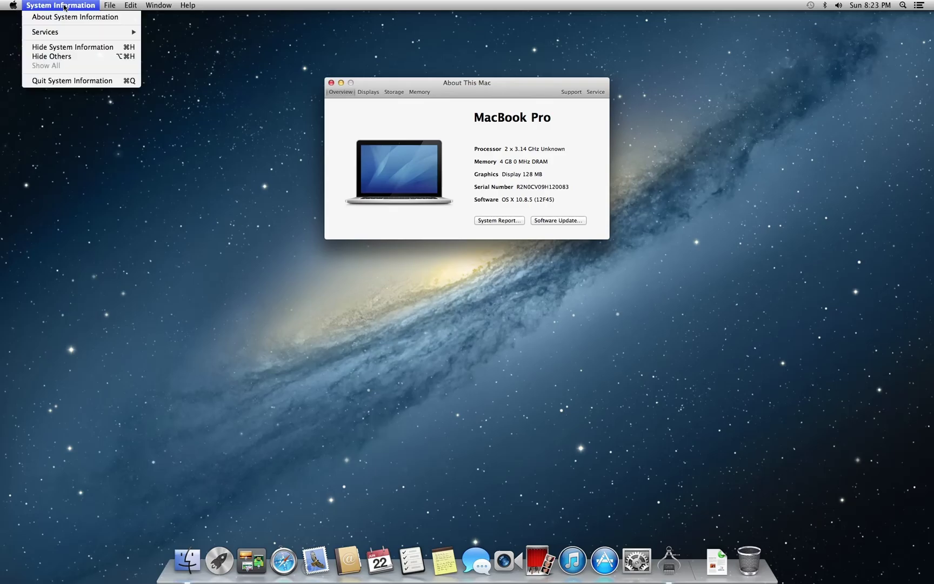
left_click(64, 81)
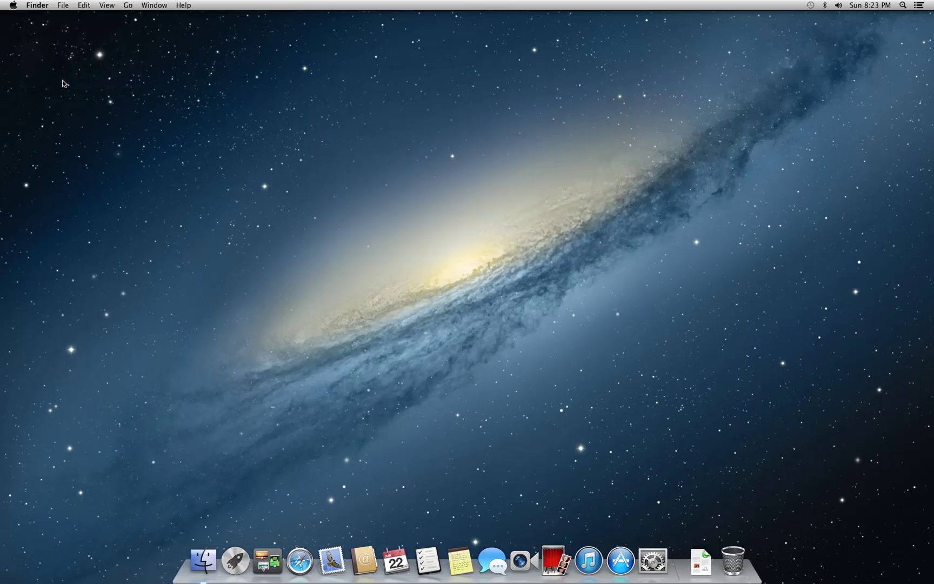
Open the OS X Mountain Lion Help Center to look at its topics, and close it.
left_click(184, 7)
left_click(193, 32)
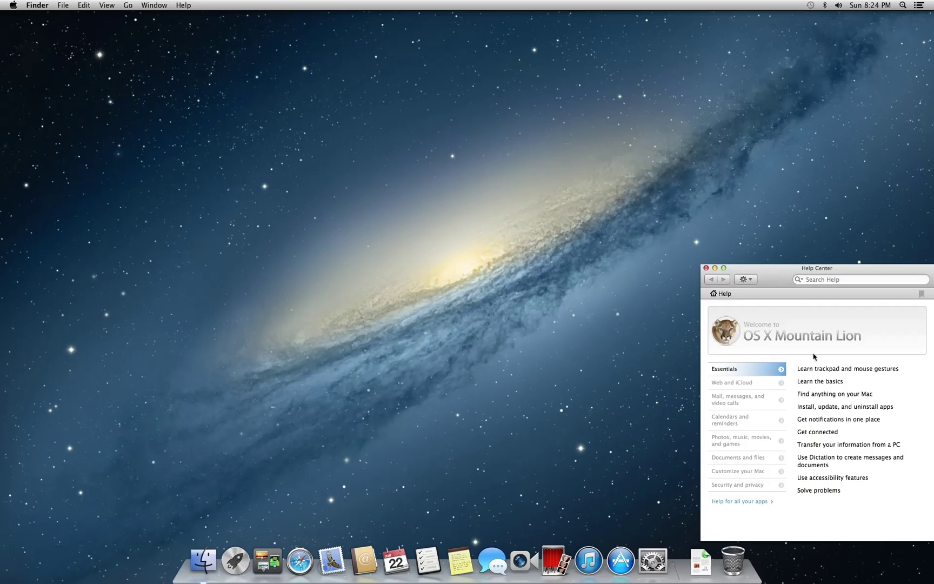
left_click(706, 268)
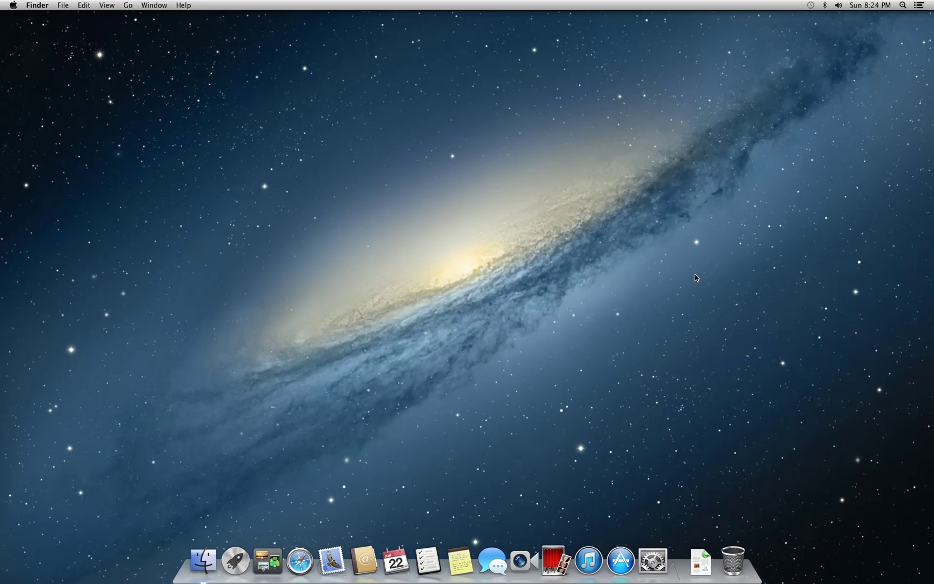
Open a Finder window and look through the Applications folder down to its last items.
left_click(213, 559)
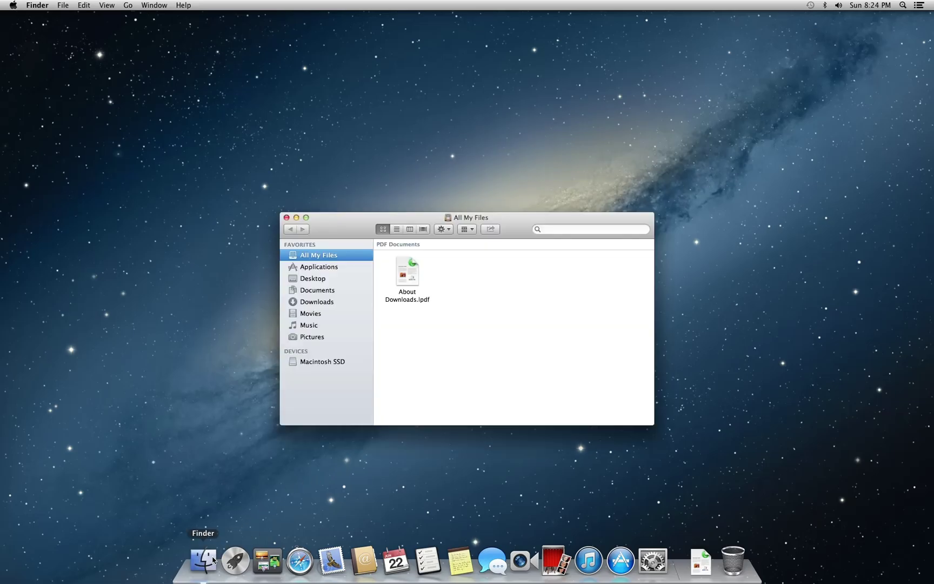
left_click(319, 268)
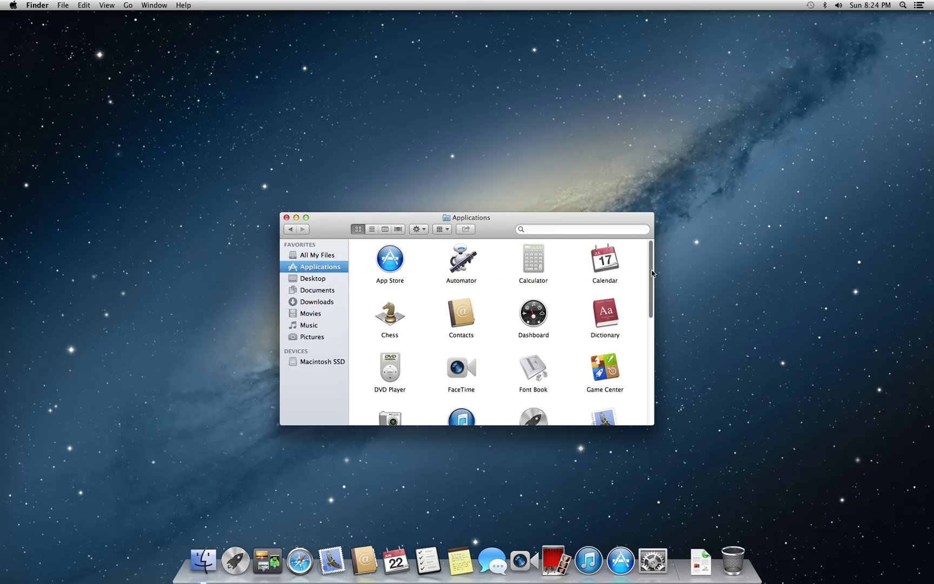
left_click_drag(652, 273, 648, 387)
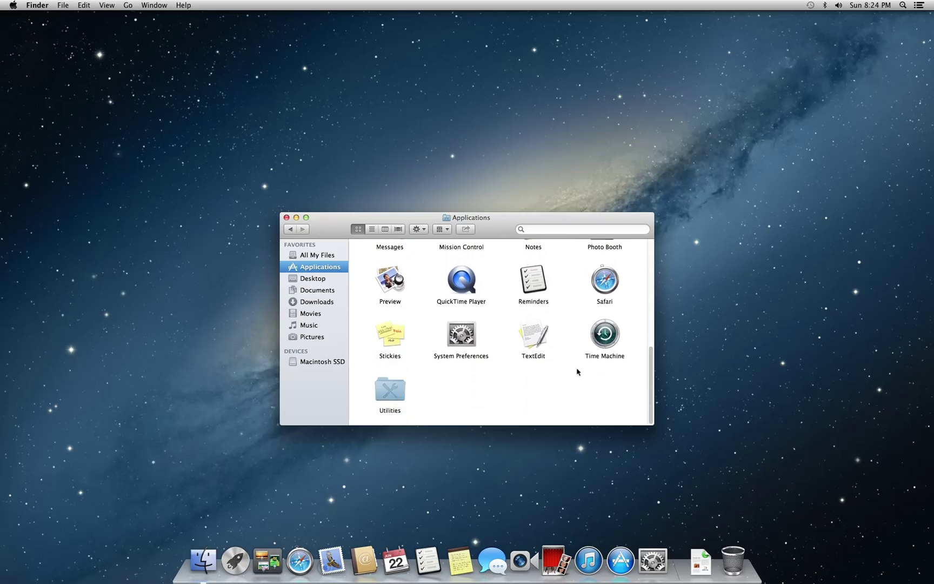
Open System Preferences from the Applications folder and view the General and Desktop & Screen Saver settings.
double_click(465, 338)
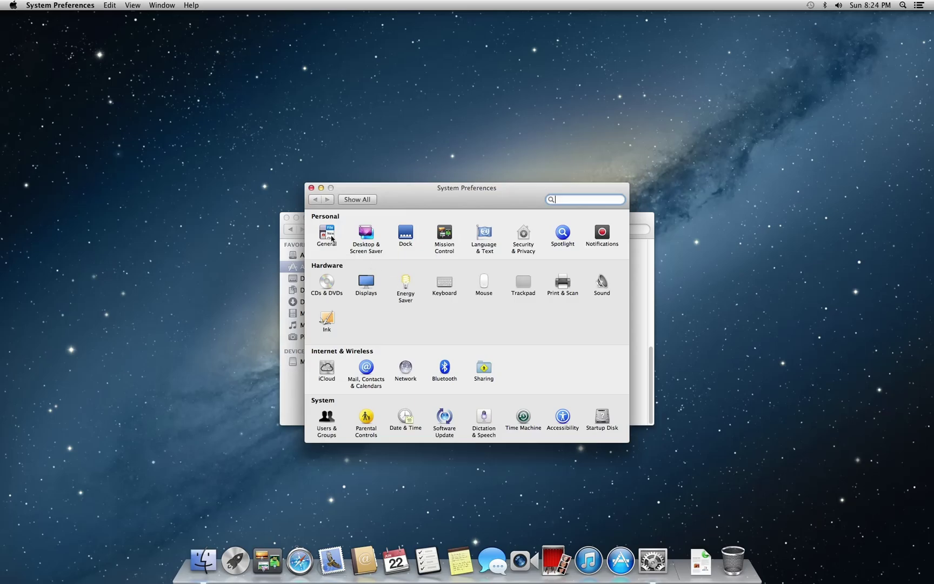
left_click(329, 236)
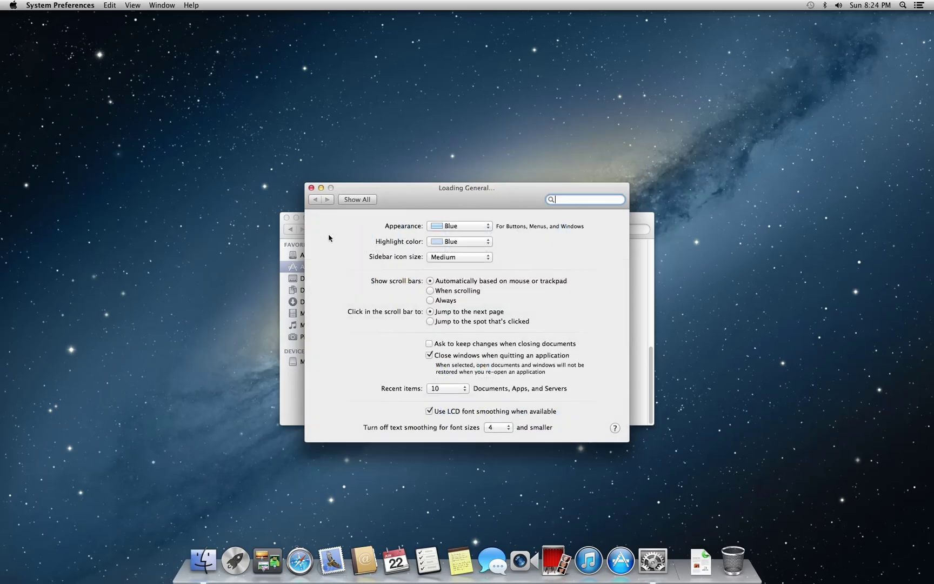
left_click(361, 199)
left_click(365, 231)
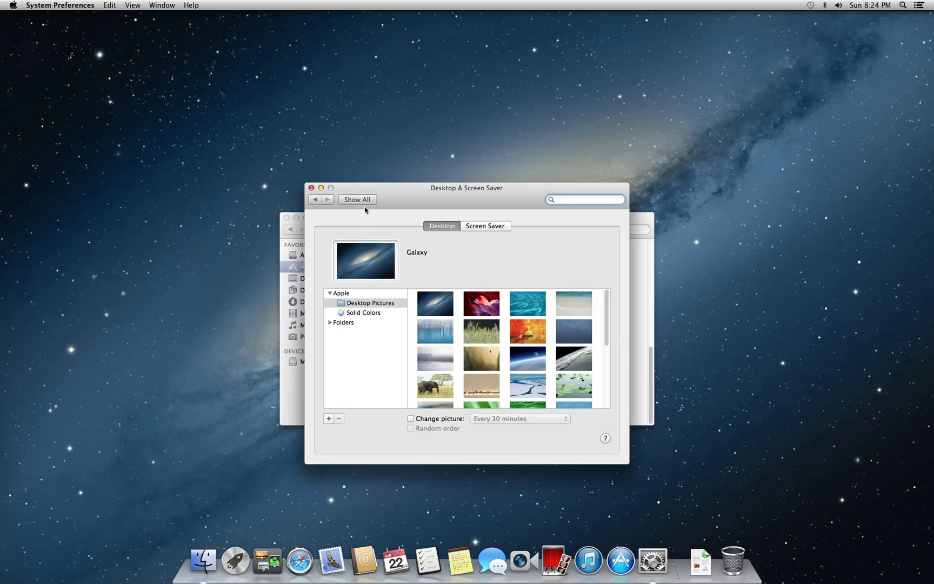
Try Dock magnification in the Dock preferences and turn it off again.
left_click(361, 199)
left_click(406, 234)
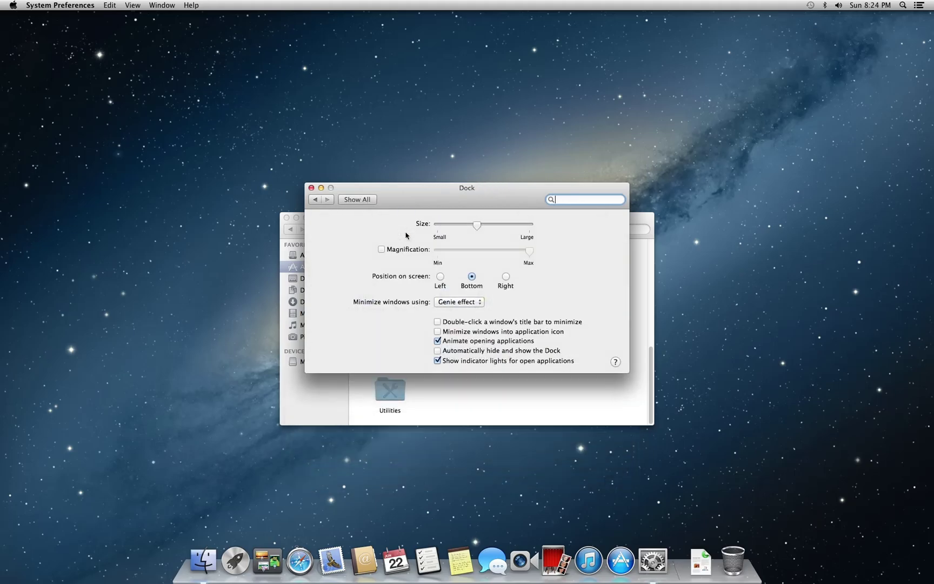
left_click(406, 249)
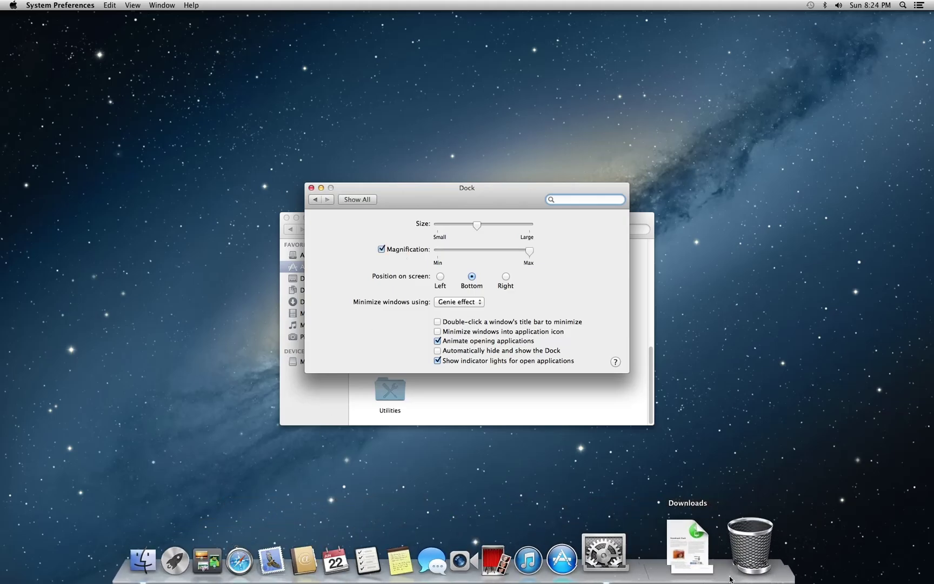
left_click(399, 253)
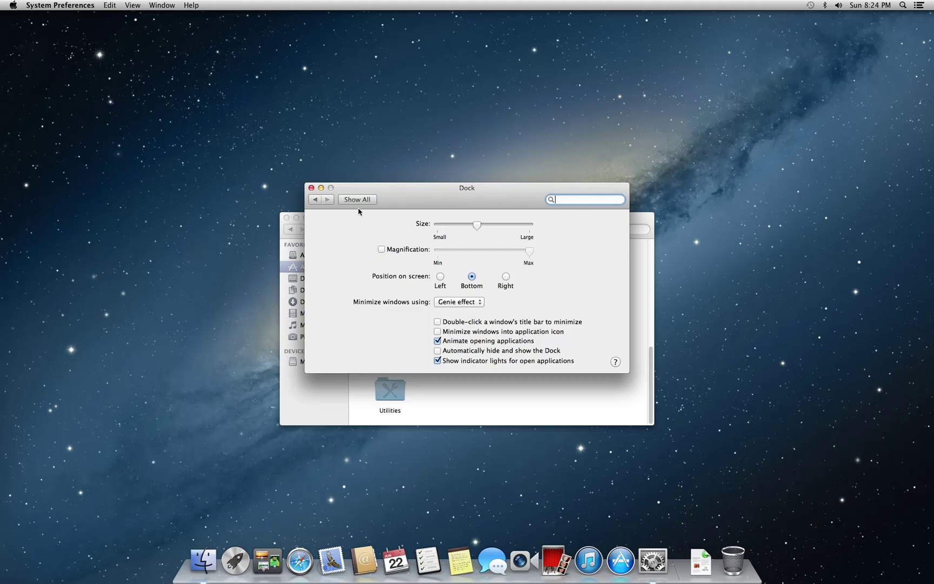
View the Mission Control preferences and their Hot Corners options, and return to the overview of all preferences.
left_click(358, 199)
left_click(446, 236)
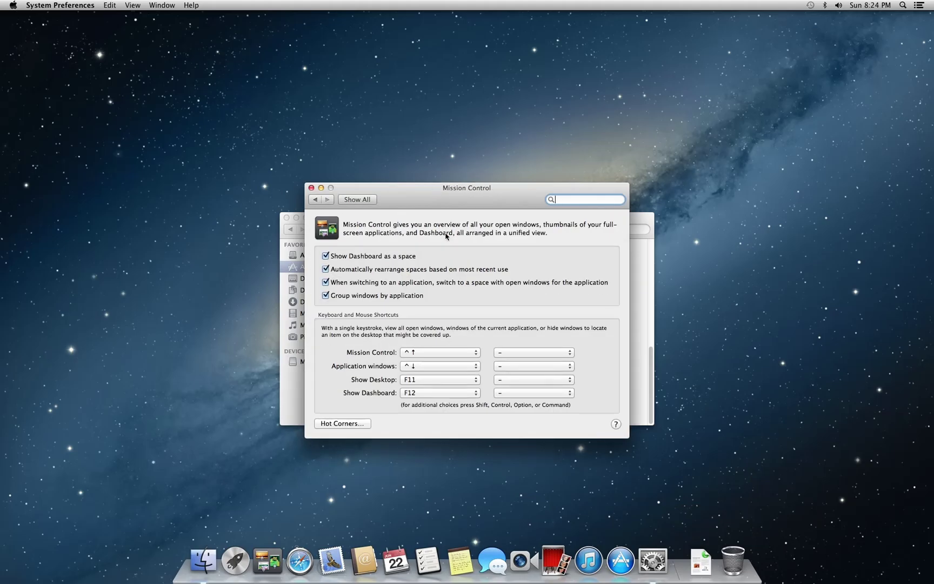
left_click(363, 425)
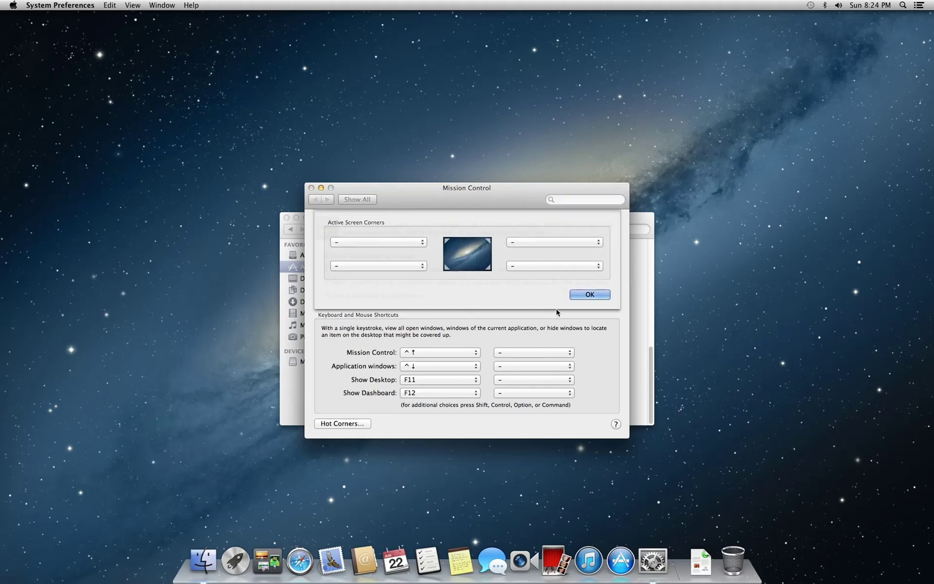
left_click(584, 294)
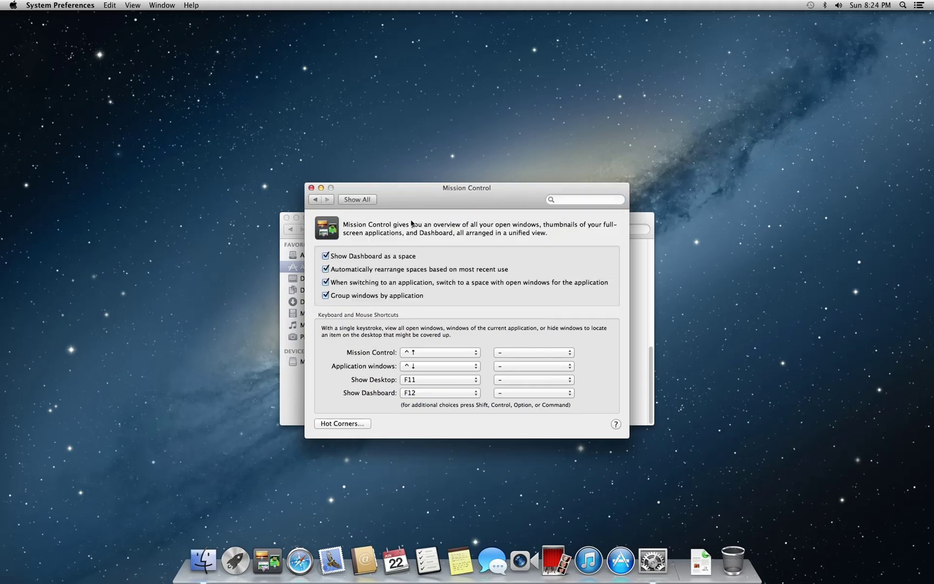
left_click(366, 200)
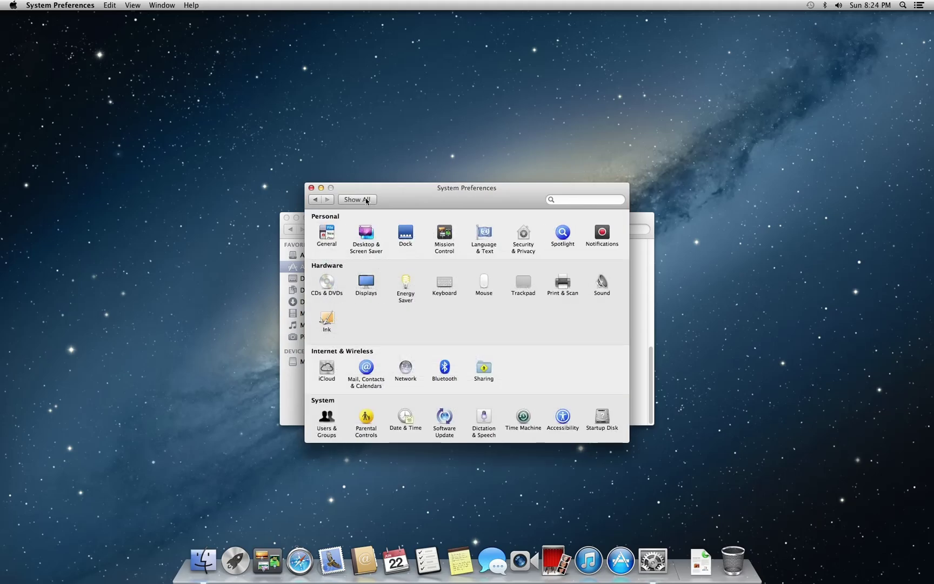
Minimize and restore the System Preferences window, quit System Preferences and close the Applications folder window.
left_click(322, 189)
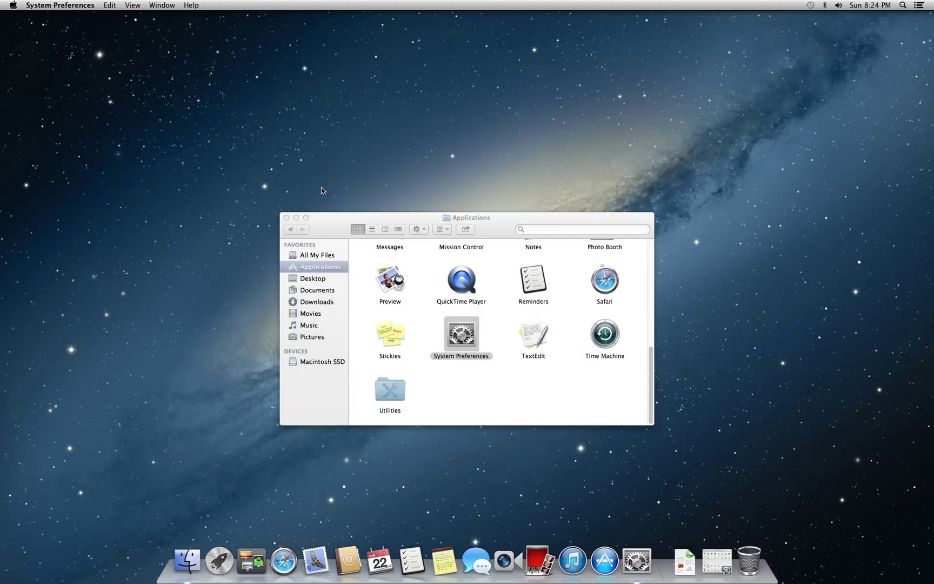
left_click(711, 563)
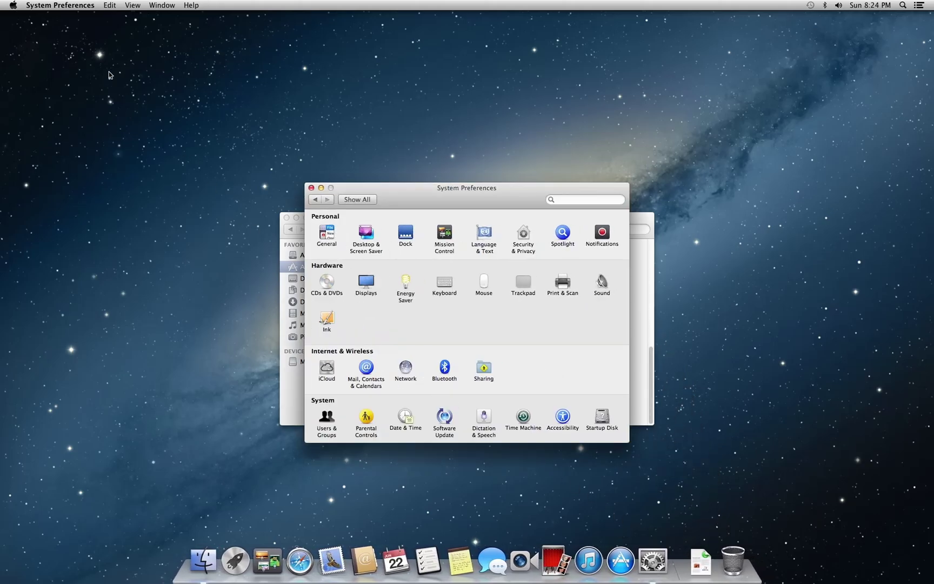
left_click(59, 8)
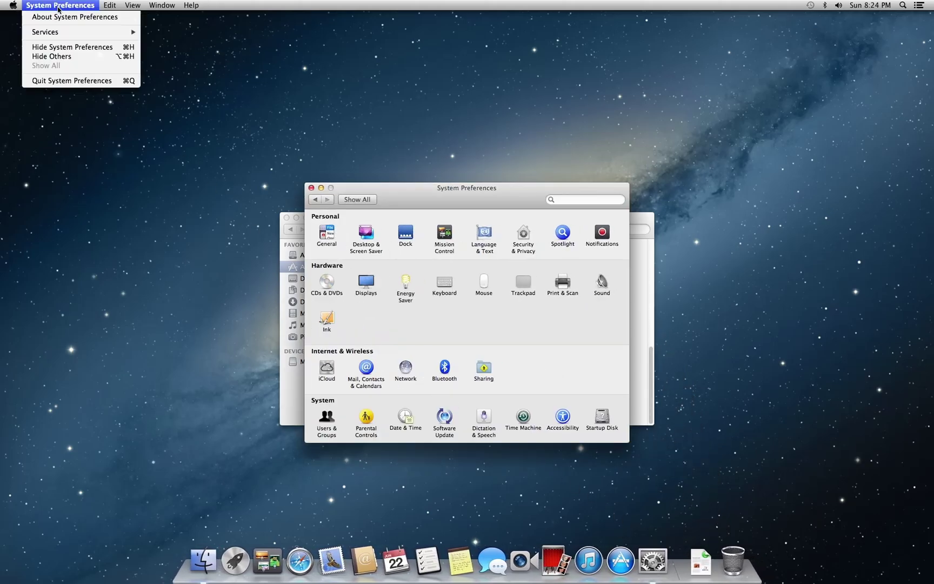
left_click(62, 80)
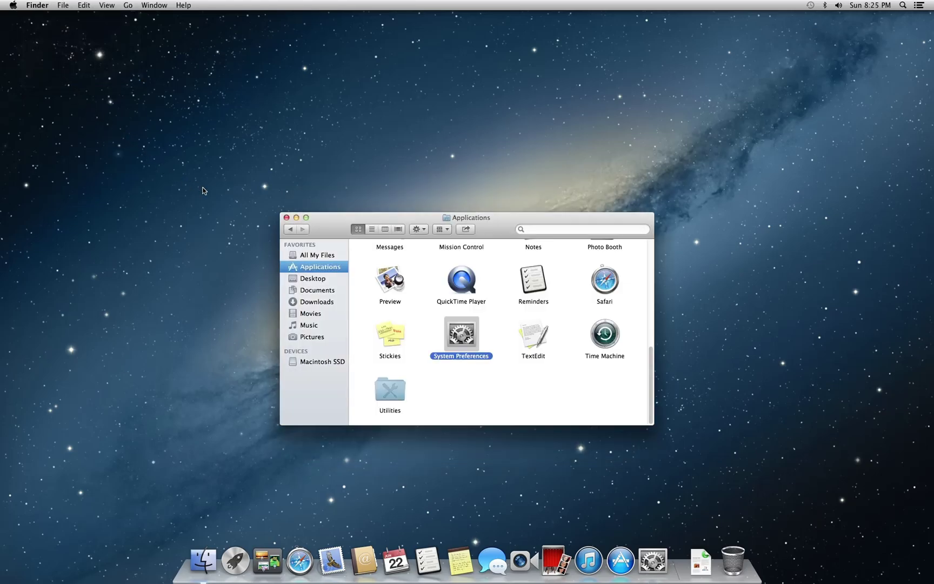
left_click(287, 218)
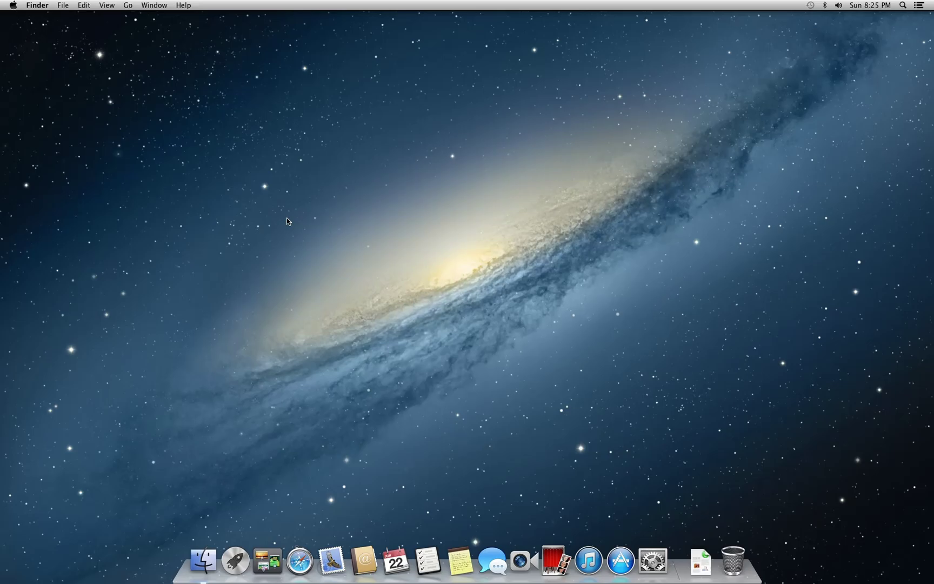
Open and close Notification Center and the Spotlight search to check both.
left_click(920, 6)
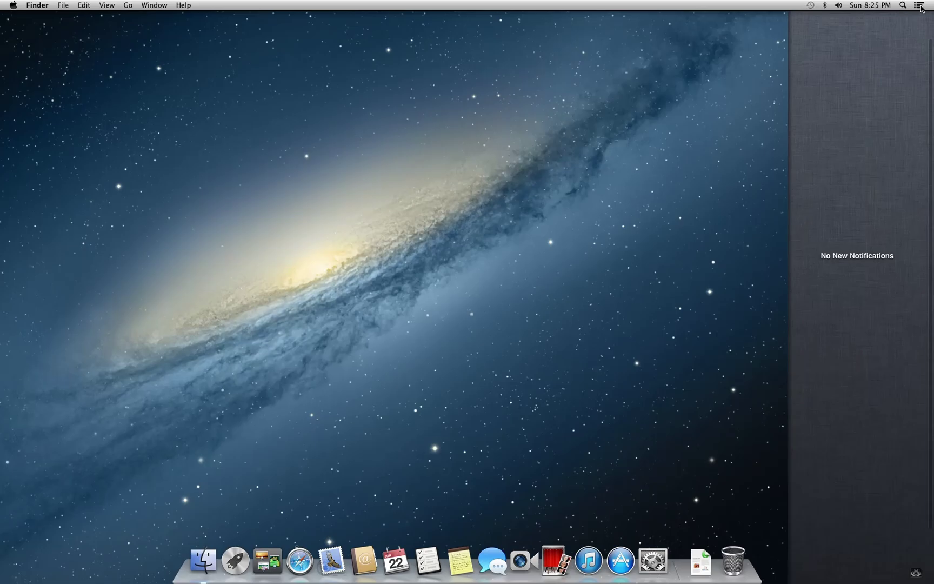
left_click(921, 5)
left_click(904, 6)
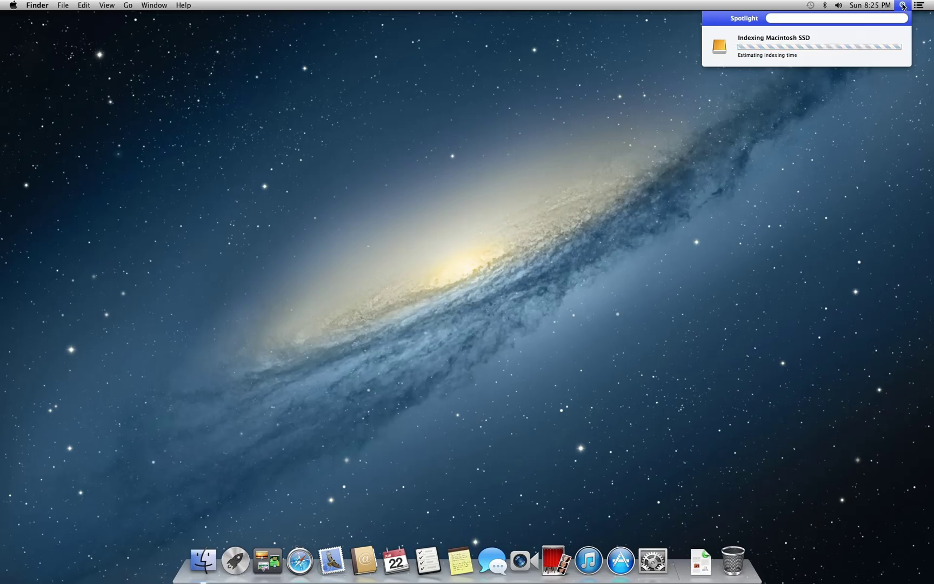
left_click(905, 7)
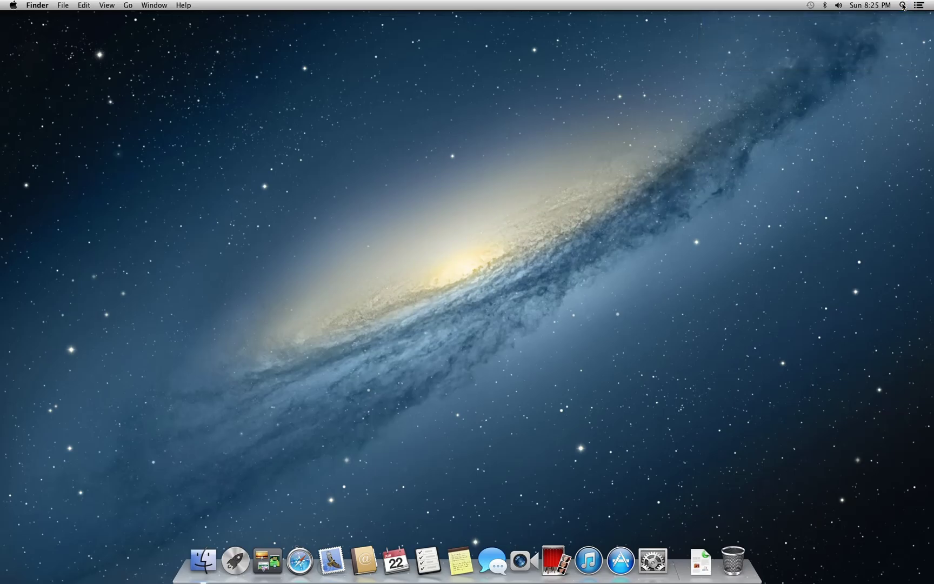
Expand and collapse the Downloads stack in the Dock, and open Mission Control.
left_click(704, 548)
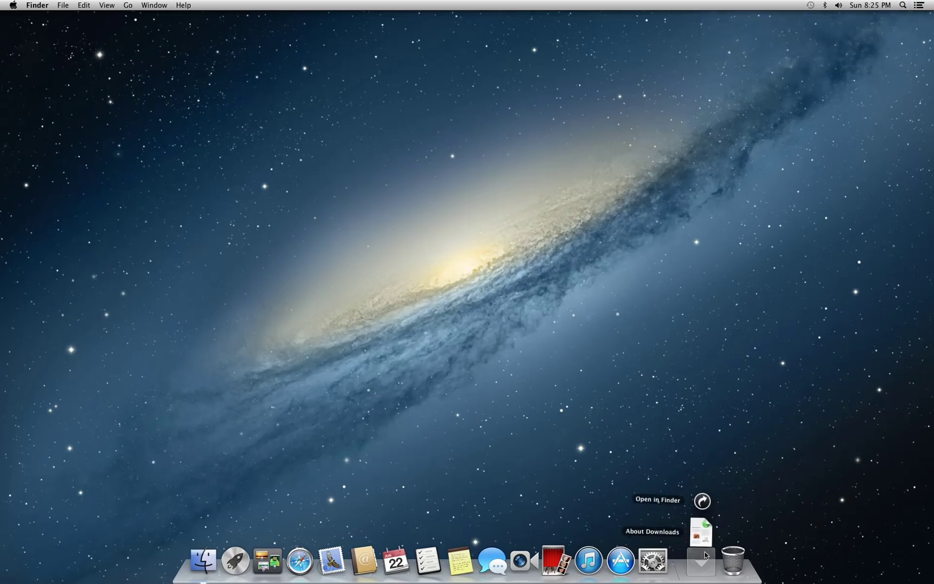
left_click(706, 566)
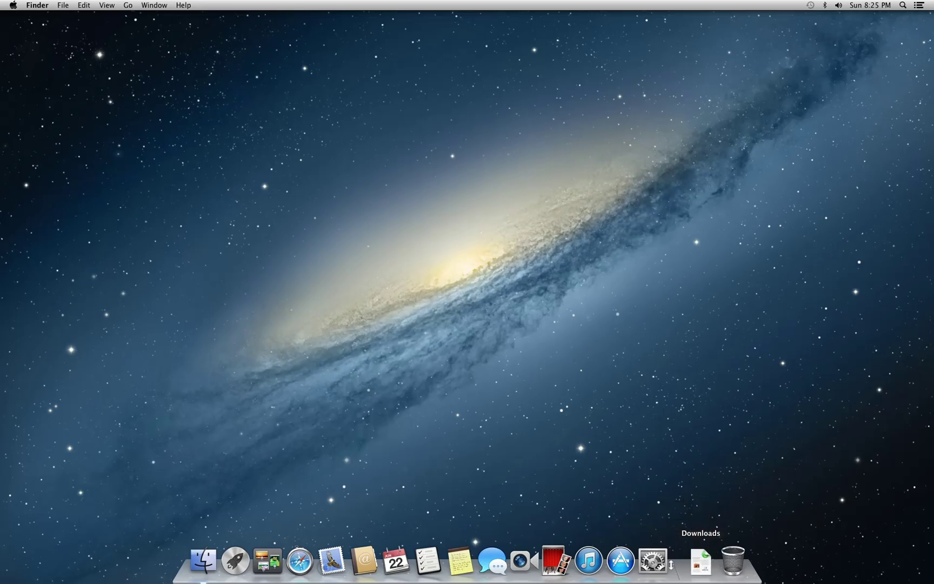
left_click(268, 569)
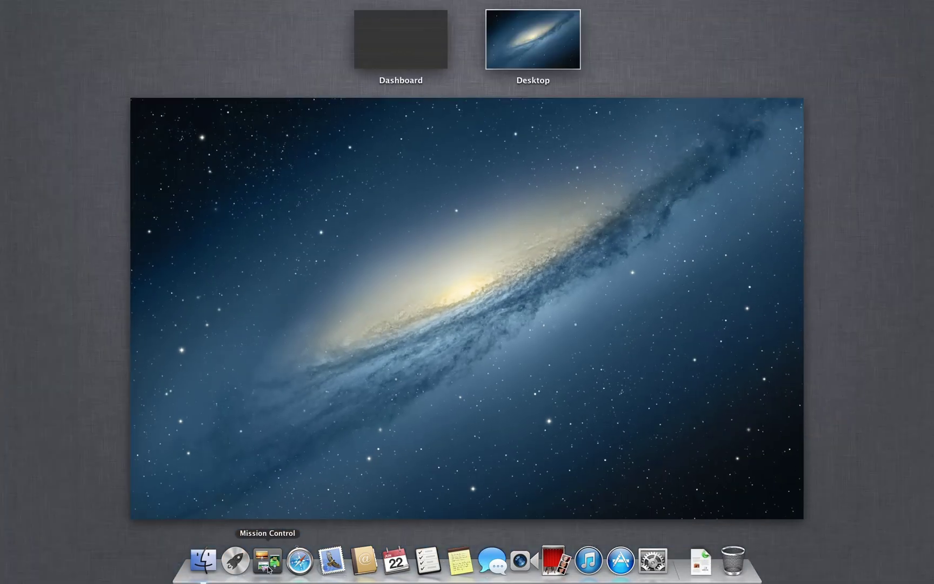
Show the Dashboard with its widgets from Mission Control and return to the desktop.
left_click(421, 62)
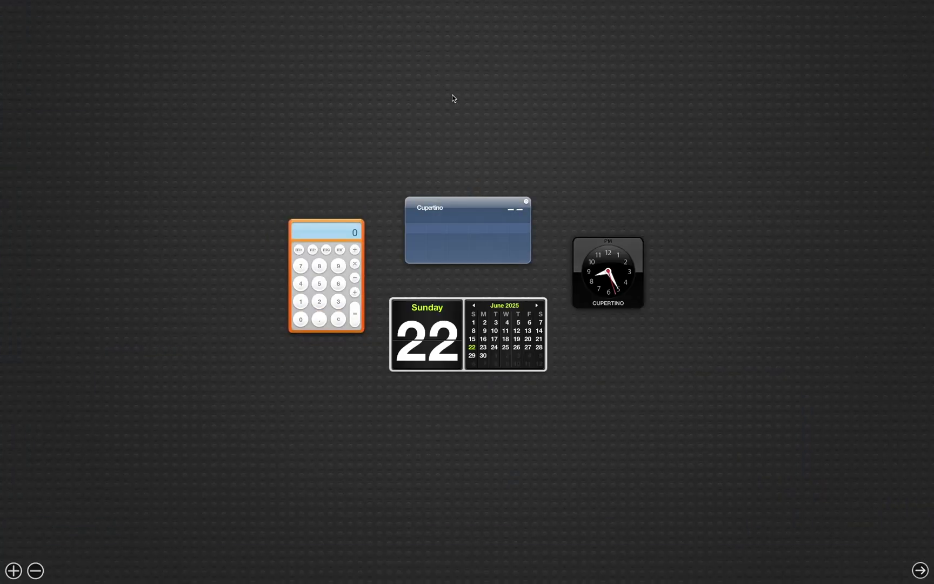
left_click(926, 571)
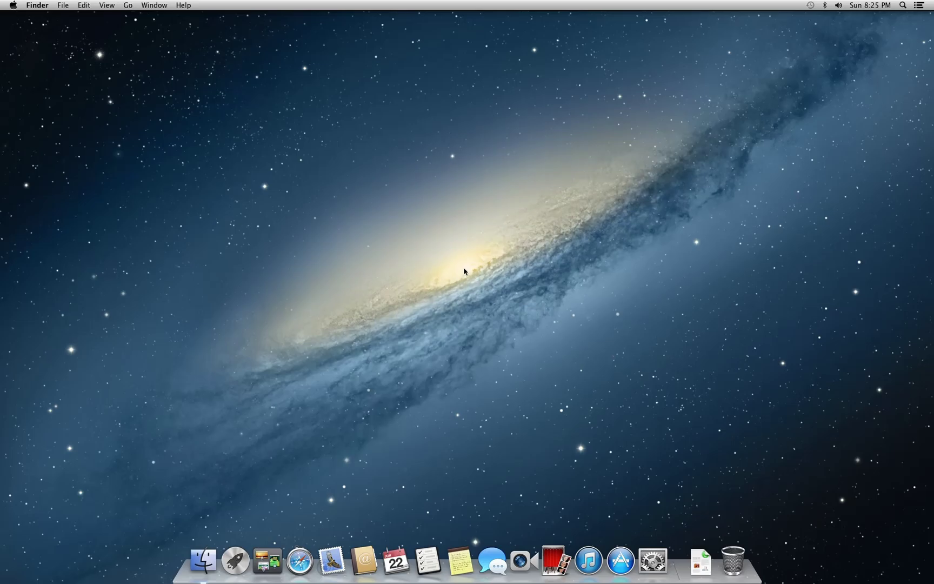
Take a snapshot of the OS X 10.8 Mountain Lion virtual machine named "Snapshot" and leave full-screen mode.
mouse_move(509, 4)
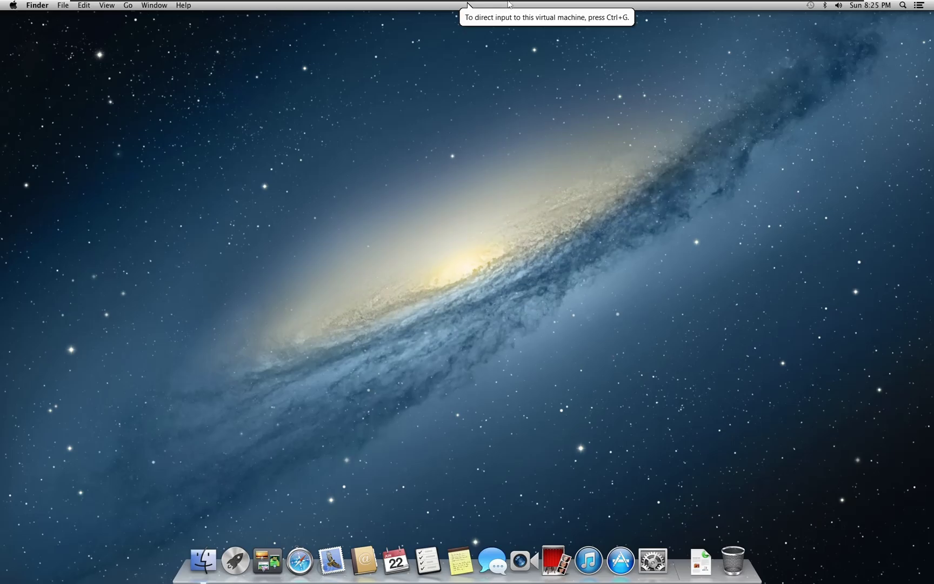
left_click(305, 9)
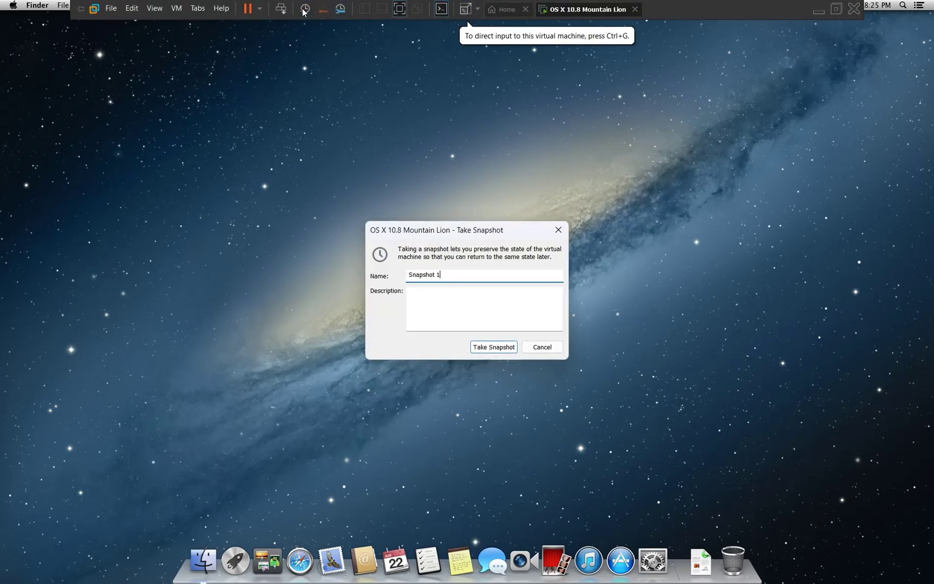
key("BackSpace")
key("BackSpace")
key("Return")
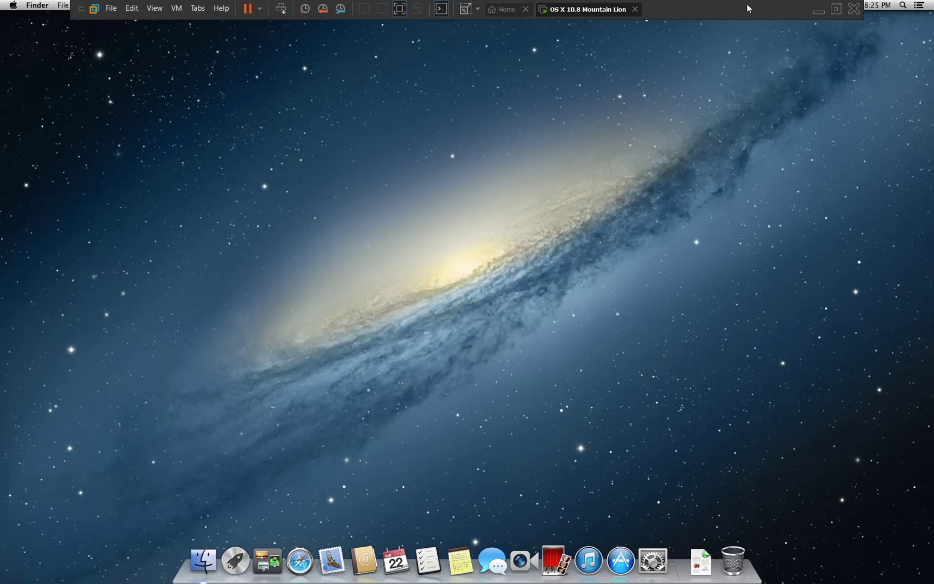
left_click(836, 10)
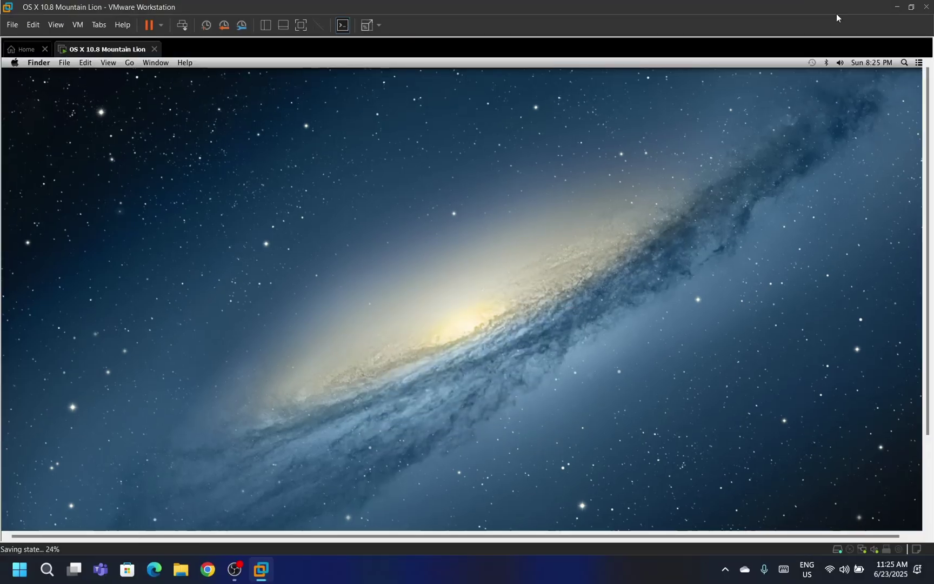